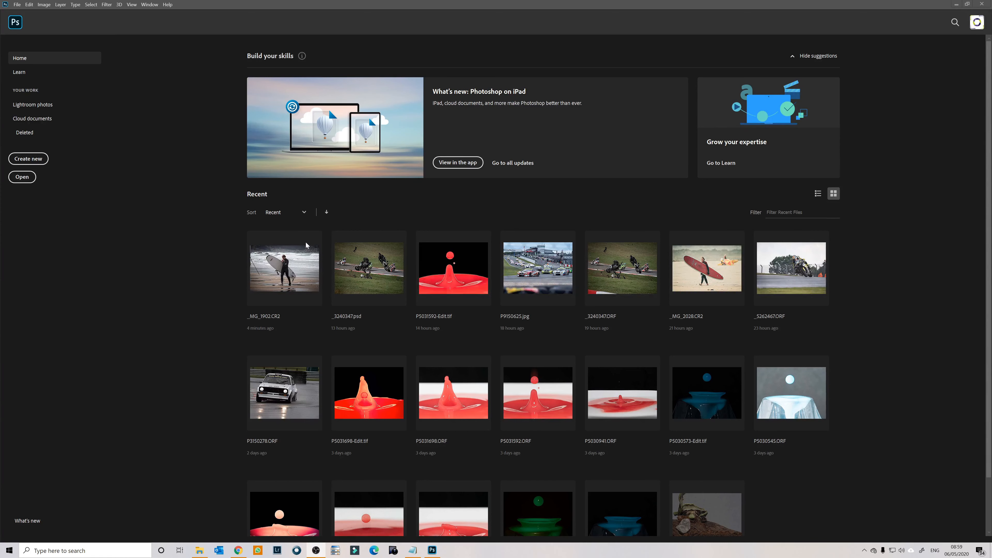
# - Open _MG_1902.CR2 through Camera Raw with Exposure -0.15 and Contrast +3, and expand the collapsed panels
pyautogui.click(299, 281)
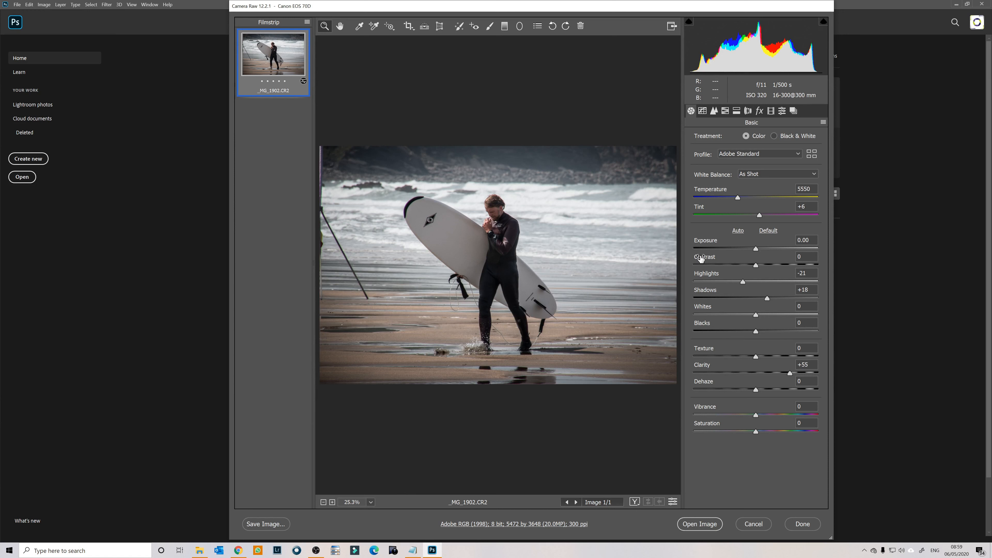
pyautogui.moveTo(755, 249); pyautogui.dragTo(758, 264)
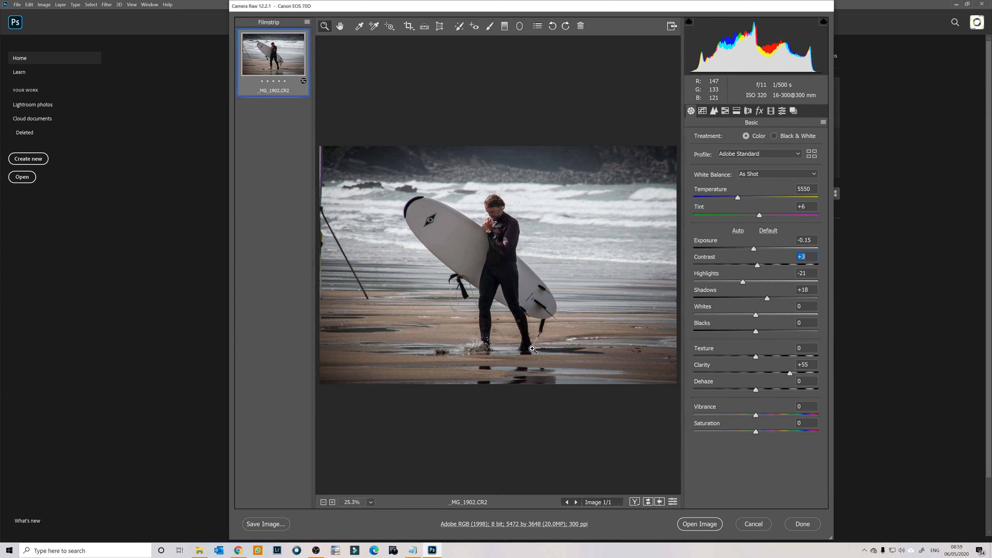
pyautogui.click(699, 524)
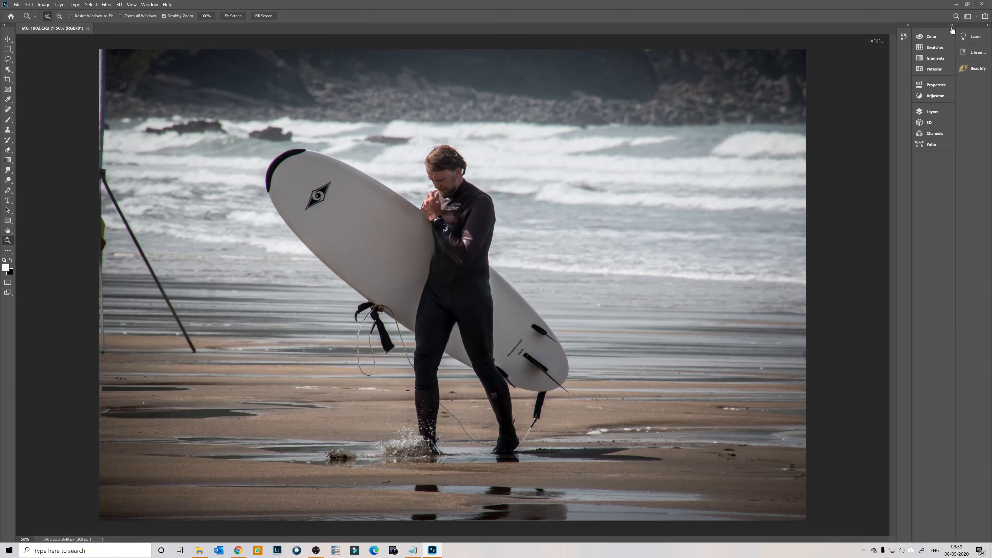
pyautogui.click(951, 25)
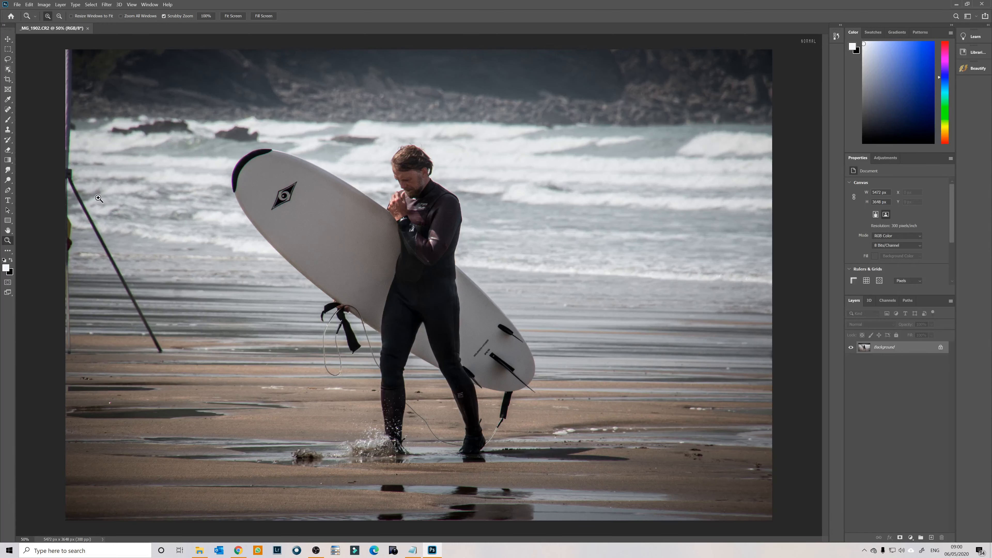
# - Crop the photo at its original ratio to about 4924 x 3282 px, trimming most of the pole at the left edge
pyautogui.click(8, 79)
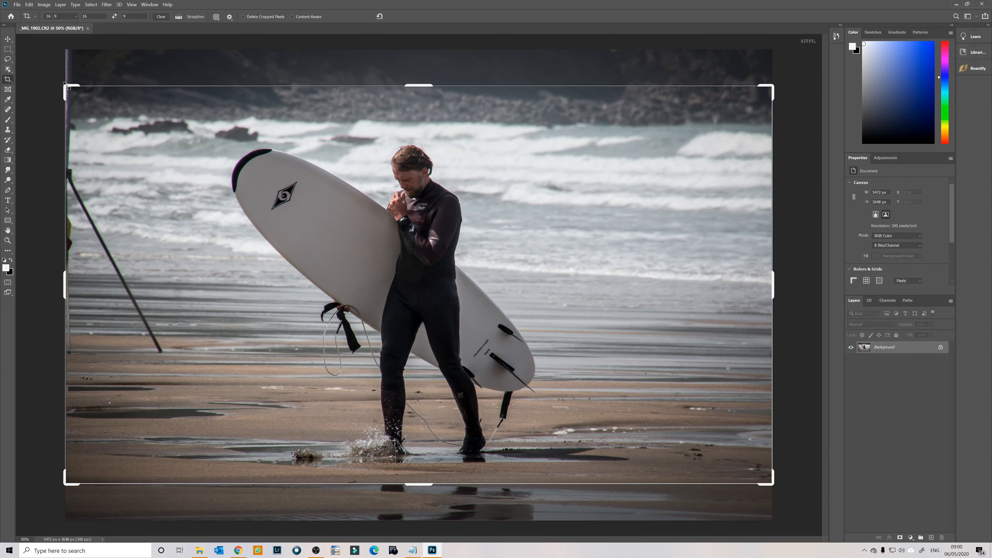
pyautogui.moveTo(65, 85); pyautogui.dragTo(131, 101)
pyautogui.moveTo(217, 272)
pyautogui.mouseDown()
pyautogui.moveTo(216, 261)
pyautogui.moveTo(214, 273)
pyautogui.mouseUp()
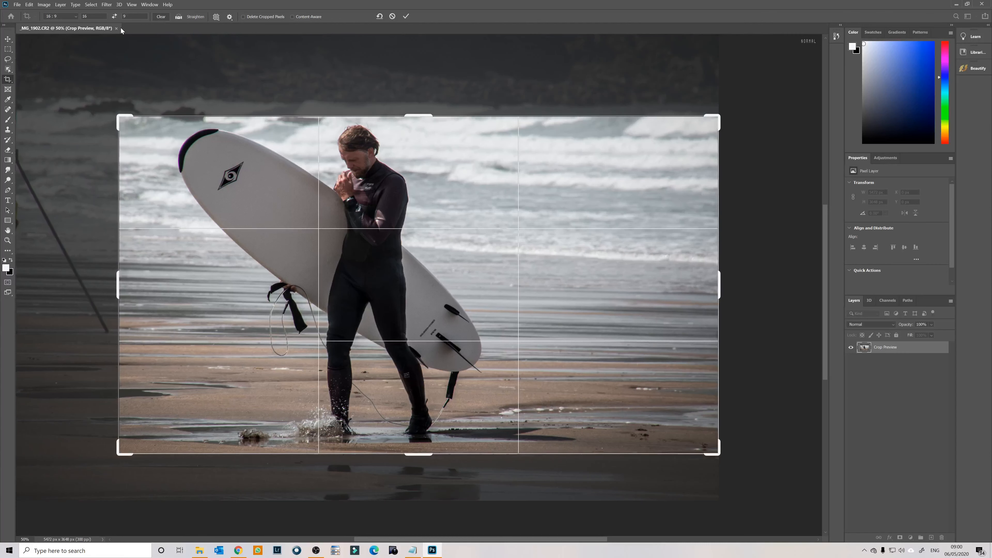
pyautogui.click(75, 16)
pyautogui.click(59, 40)
pyautogui.moveTo(114, 80); pyautogui.dragTo(105, 64)
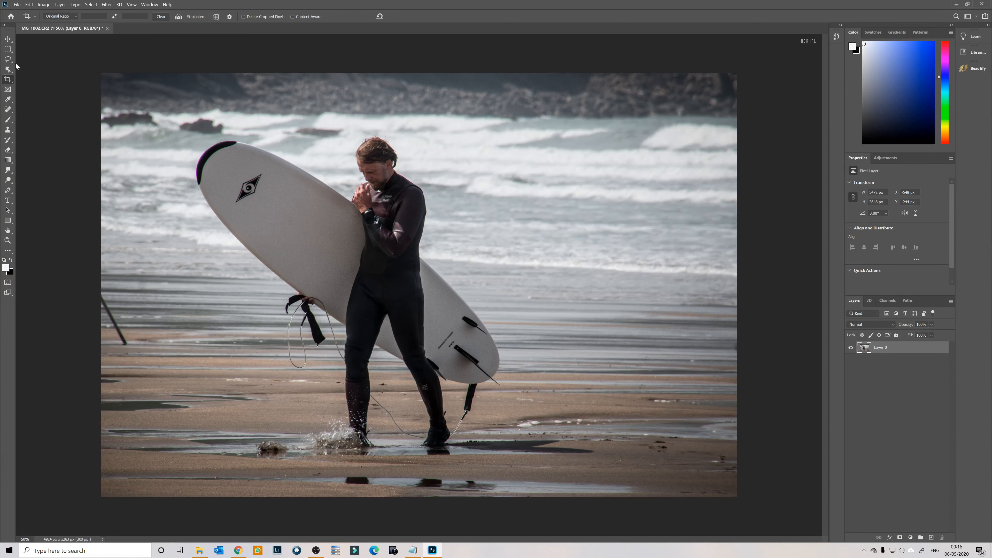
# - Lasso the leftover pole at the photo's left edge, remove it with Content-Aware Fill on the current layer, and deselect
pyautogui.click(8, 59)
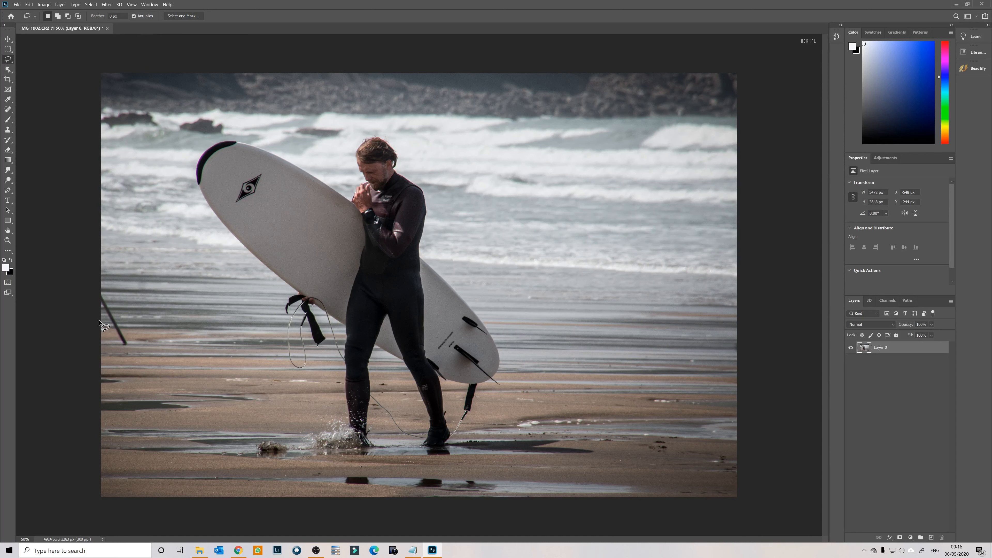
pyautogui.moveTo(102, 318)
pyautogui.mouseDown()
pyautogui.moveTo(124, 348)
pyautogui.moveTo(131, 343)
pyautogui.moveTo(130, 321)
pyautogui.moveTo(95, 289)
pyautogui.moveTo(95, 325)
pyautogui.mouseUp()
pyautogui.click(30, 4)
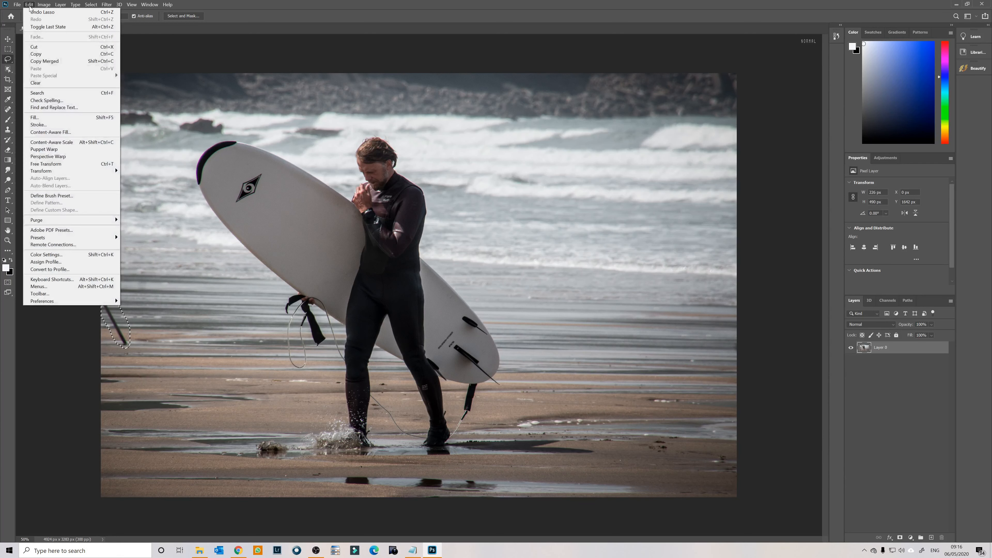
pyautogui.click(53, 133)
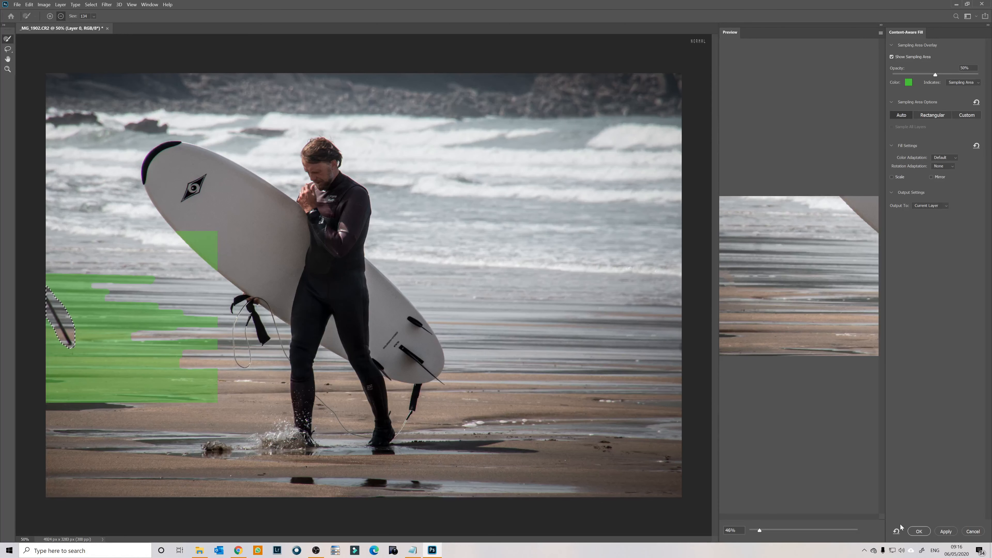
pyautogui.click(918, 532)
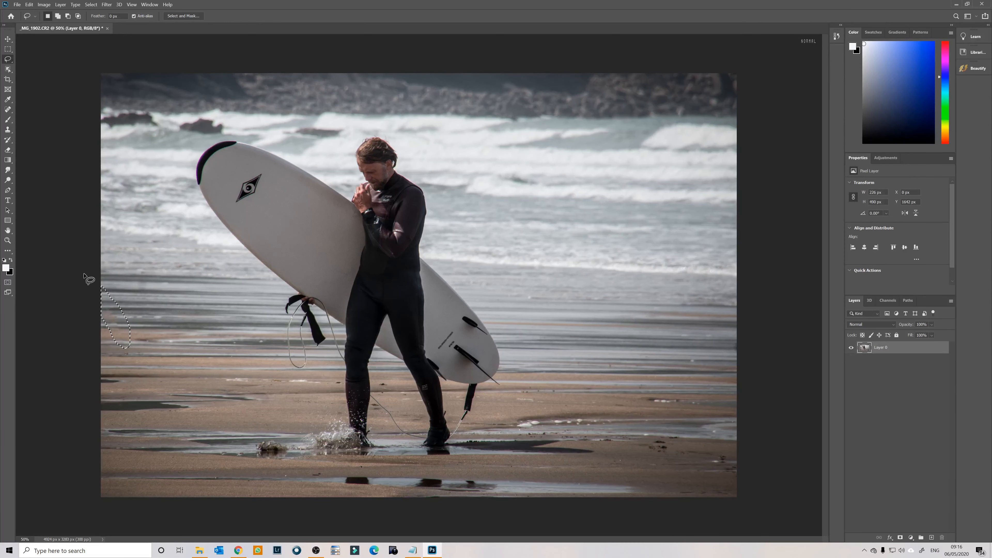
pyautogui.hotkey('ctrl', 'd')
# - Select the surfer and board with the Object Selection tool's Select Subject, and open the selection in Select and Mask
pyautogui.click(9, 69)
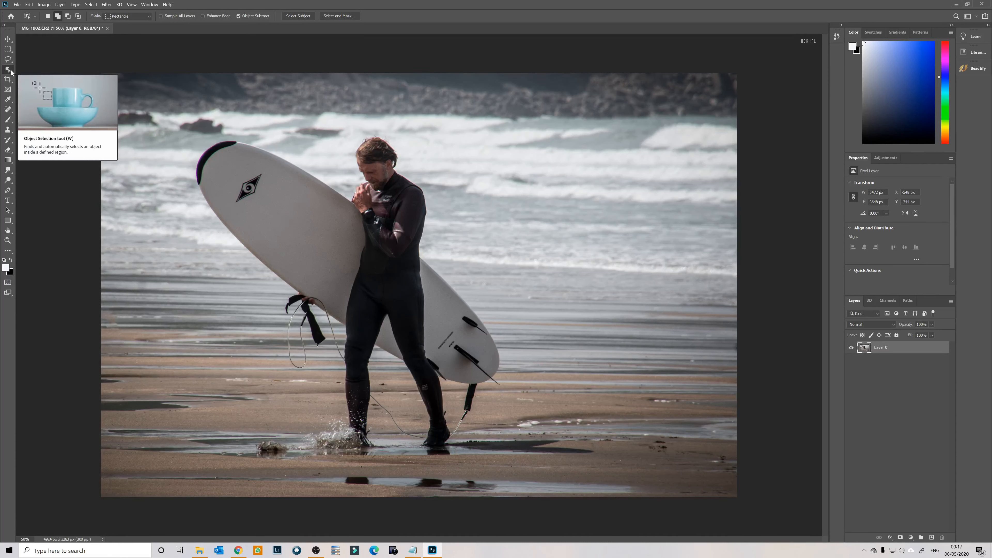
pyautogui.click(308, 16)
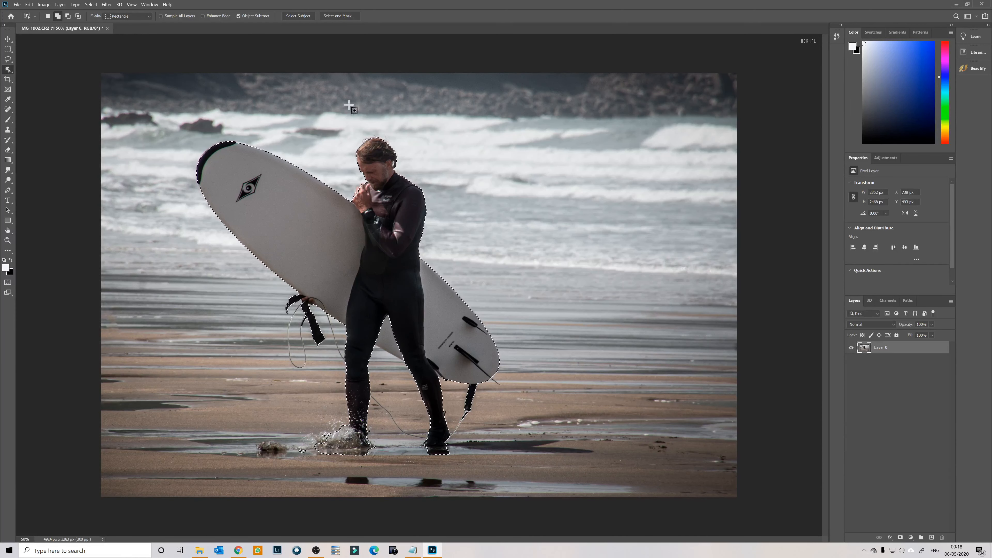
pyautogui.click(336, 16)
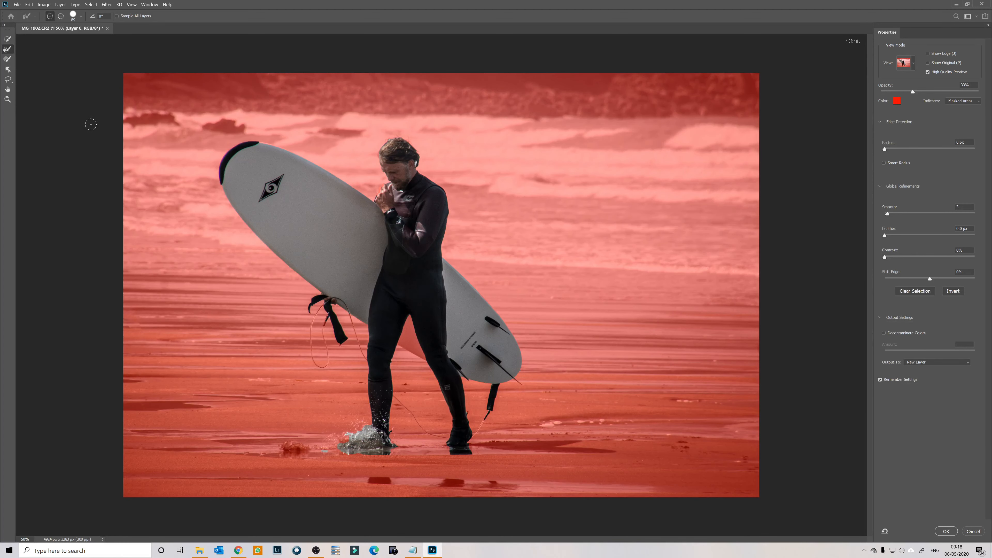
# - Refine the selection edge around the surfboard's nose and along both of its sides with the Refine Edge Brush
pyautogui.click(7, 99)
pyautogui.click(223, 156)
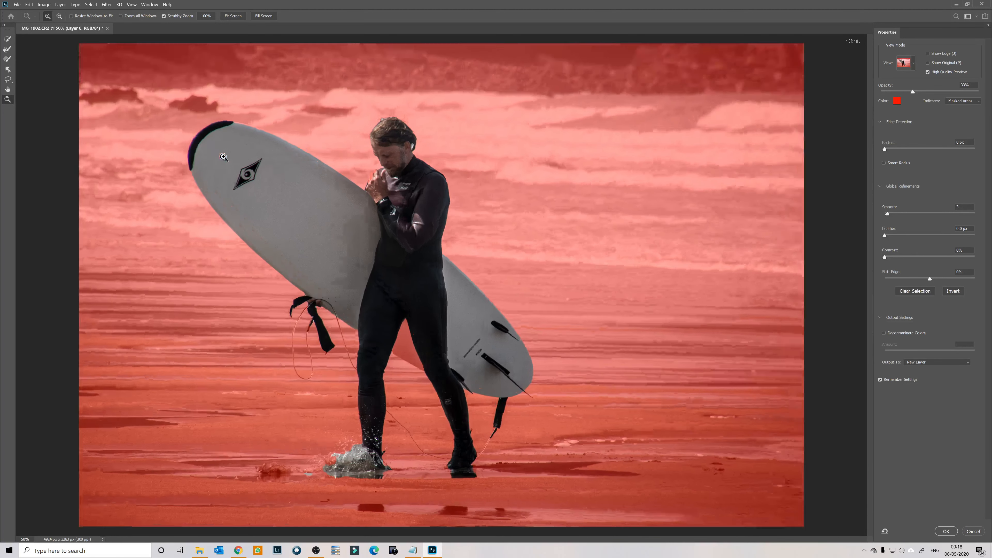
pyautogui.click(223, 157)
pyautogui.click(223, 157)
pyautogui.click(7, 50)
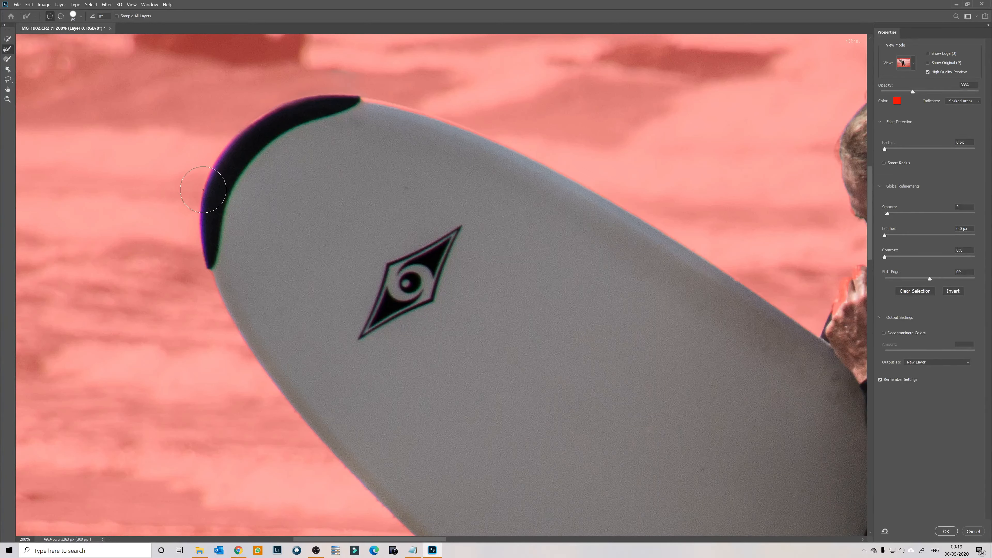
pyautogui.moveTo(195, 210); pyautogui.dragTo(210, 272)
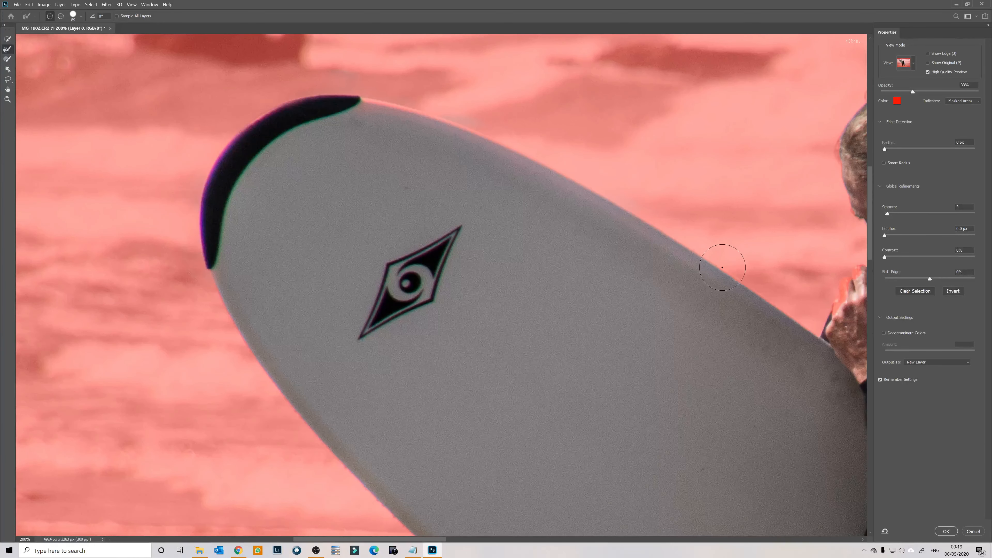
pyautogui.moveTo(739, 280); pyautogui.dragTo(809, 329)
pyautogui.moveTo(220, 273); pyautogui.dragTo(318, 414)
pyautogui.moveTo(339, 346); pyautogui.dragTo(343, 222)
# - Refine the selection edge at the surfer's clasped hands and paint the missing finger areas back in with a resized Brush
pyautogui.moveTo(668, 212)
pyautogui.mouseDown()
pyautogui.moveTo(328, 356)
pyautogui.moveTo(354, 443)
pyautogui.mouseUp()
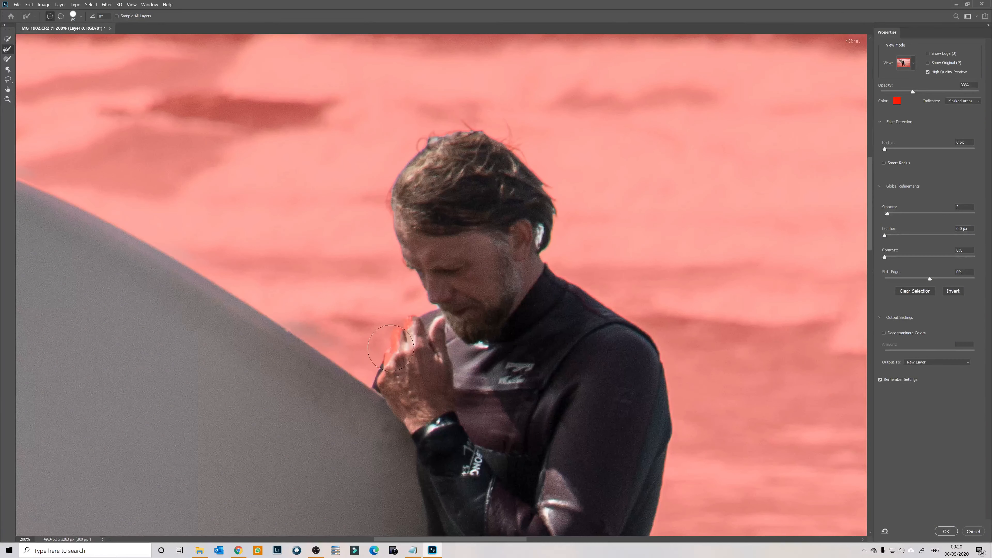
pyautogui.moveTo(388, 361)
pyautogui.mouseDown()
pyautogui.moveTo(398, 330)
pyautogui.moveTo(414, 321)
pyautogui.mouseUp()
pyautogui.click(8, 59)
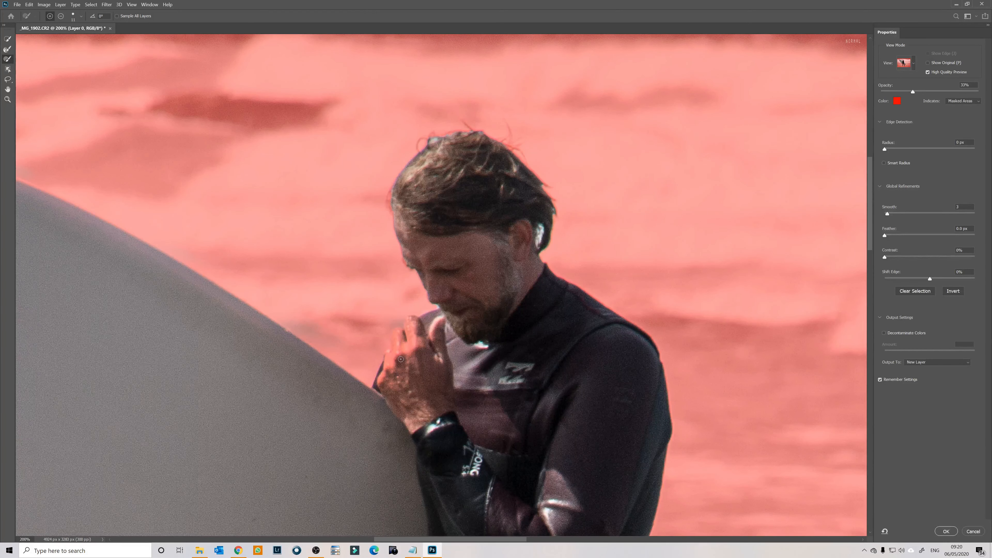
pyautogui.moveTo(398, 349); pyautogui.dragTo(410, 337)
pyautogui.press('alt')
pyautogui.keyDown('alt'); pyautogui.rightClick(353, 269); pyautogui.keyUp('alt')
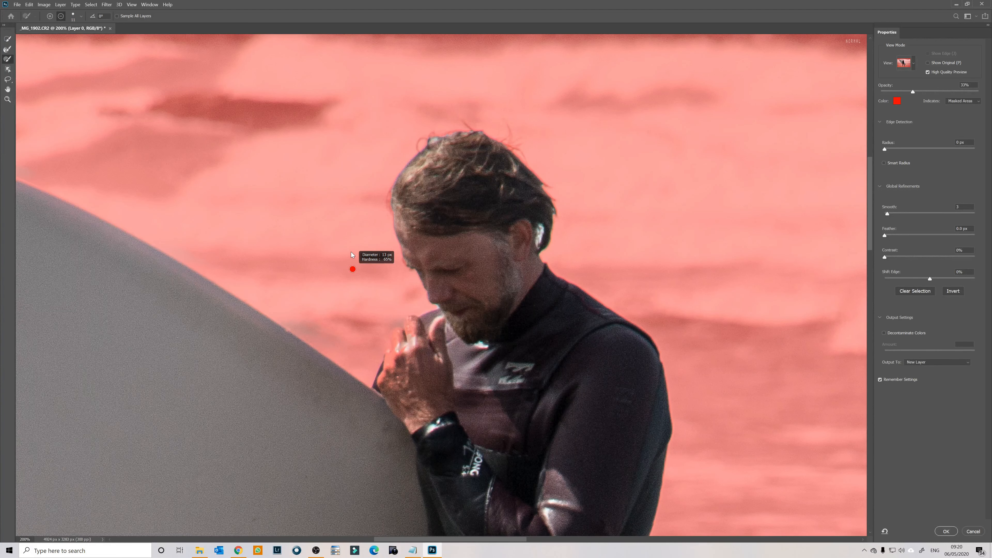
pyautogui.moveTo(351, 273)
pyautogui.mouseDown()
pyautogui.moveTo(392, 280)
pyautogui.moveTo(333, 278)
pyautogui.mouseUp()
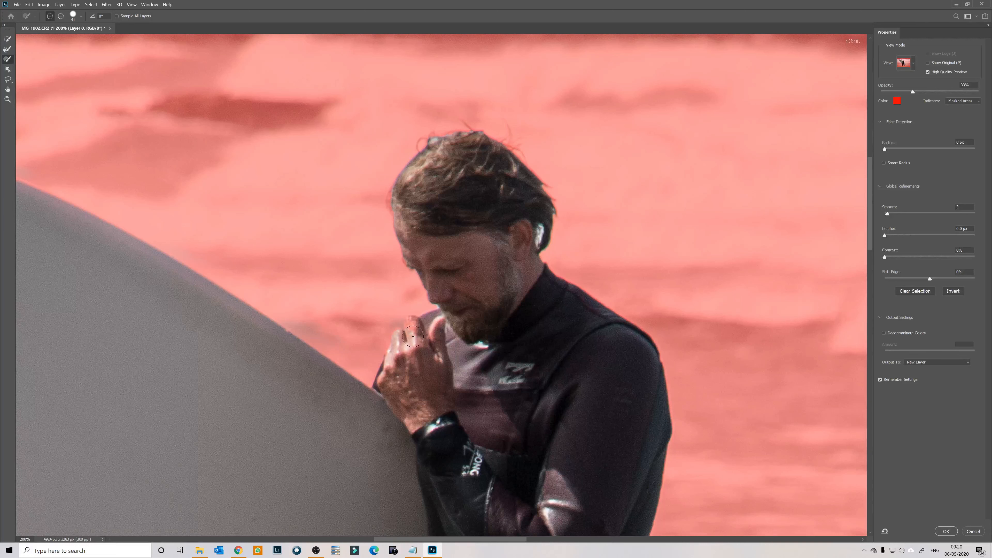
pyautogui.moveTo(413, 328); pyautogui.dragTo(426, 334)
# - Reduce the Refine Edge Brush size and bring the small tab behind the right-hand boot's ankle into the selection
pyautogui.press('r')
pyautogui.press('alt')
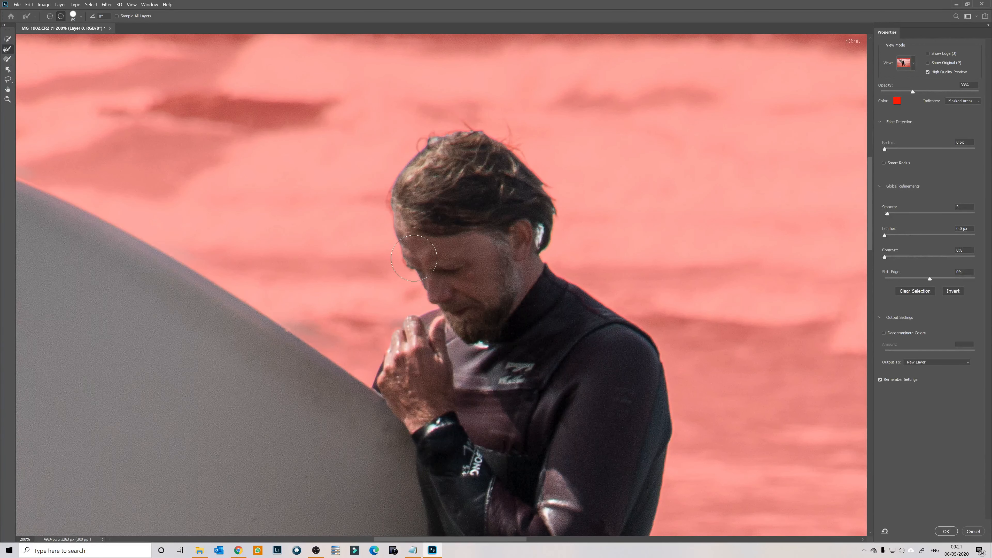
pyautogui.keyDown('alt'); pyautogui.rightClick(414, 258); pyautogui.keyUp('alt')
pyautogui.moveTo(394, 258); pyautogui.dragTo(388, 258)
pyautogui.moveTo(552, 325); pyautogui.dragTo(403, 236)
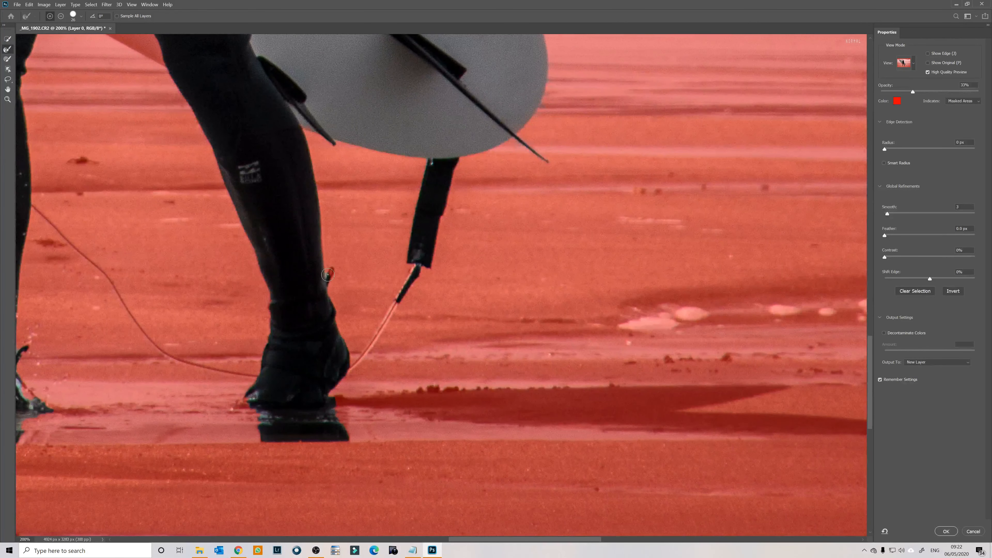
pyautogui.click(328, 273)
# - Paint the leash between the ankle strap and the right-hand boot into the selection, and remove the reflection beneath that boot
pyautogui.click(9, 59)
pyautogui.moveTo(316, 322); pyautogui.dragTo(301, 318)
pyautogui.moveTo(374, 339); pyautogui.dragTo(366, 352)
pyautogui.moveTo(351, 366); pyautogui.dragTo(345, 368)
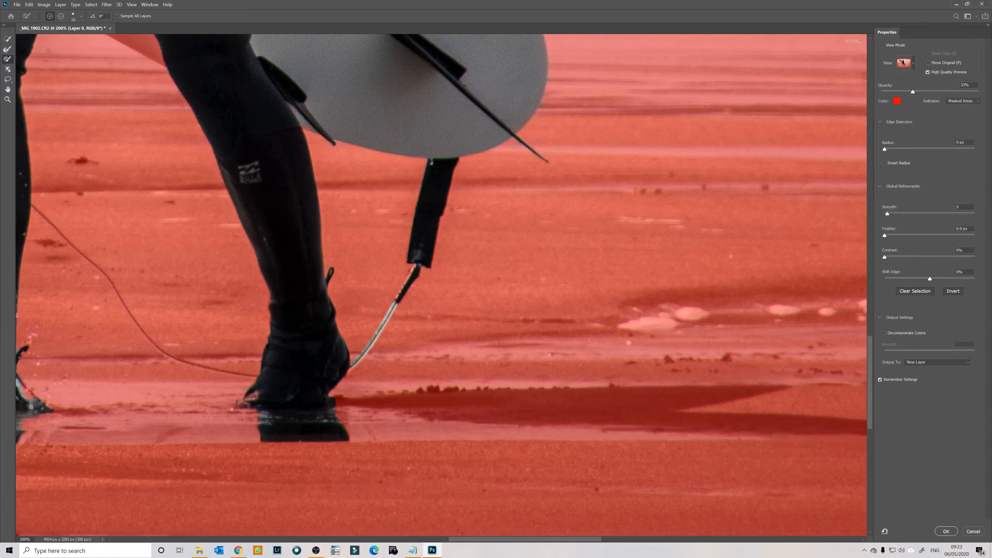
pyautogui.click(60, 16)
pyautogui.moveTo(310, 413); pyautogui.dragTo(319, 411)
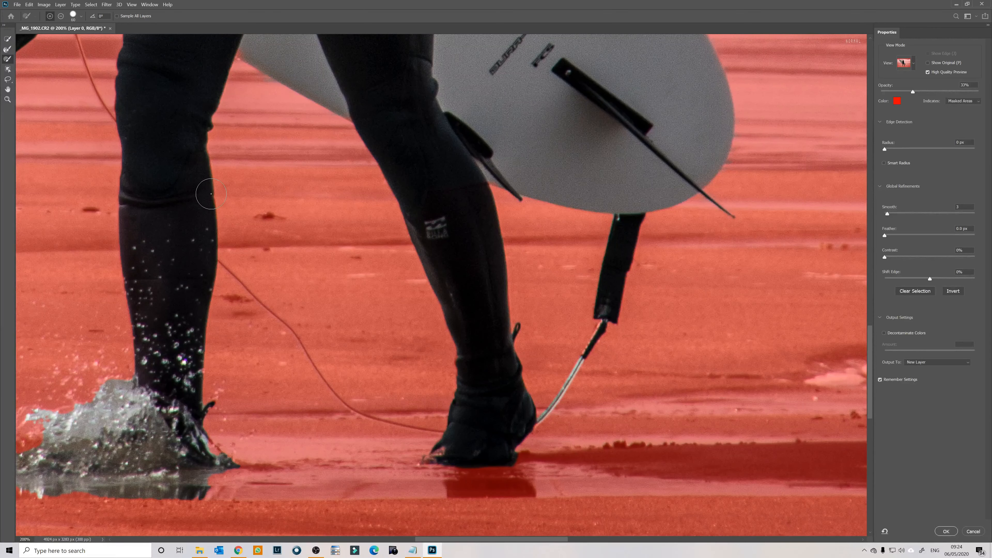
# - Paint the leash between the legs, the hanging leash loop and the tip of the black strap into the selection
pyautogui.moveTo(264, 230); pyautogui.dragTo(244, 234)
pyautogui.moveTo(246, 288); pyautogui.dragTo(260, 301)
pyautogui.moveTo(160, 201); pyautogui.dragTo(324, 452)
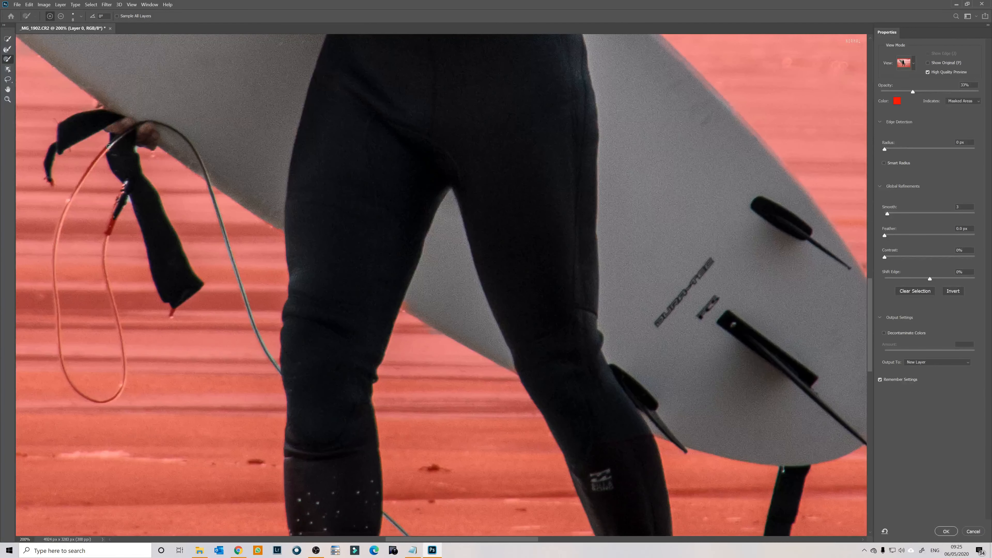
pyautogui.click(81, 182)
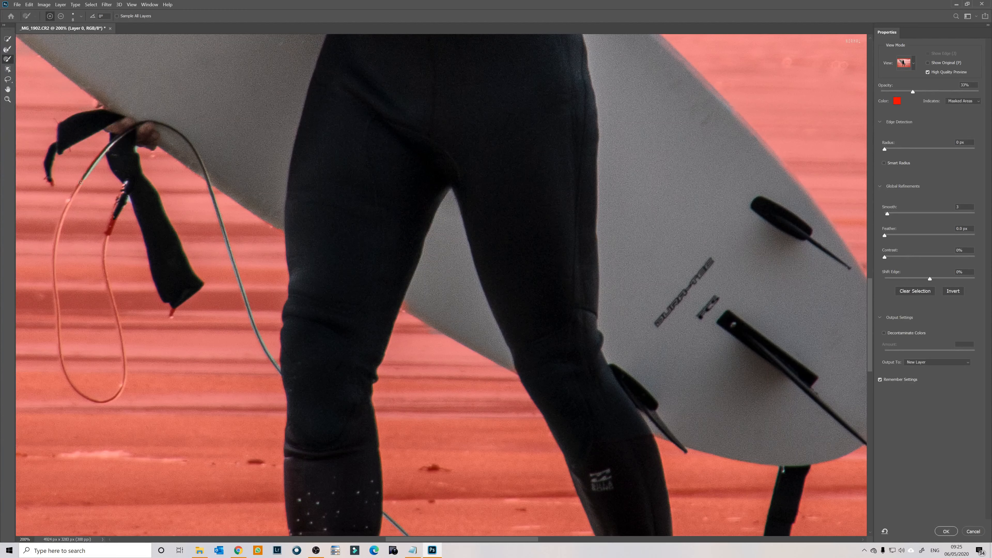
pyautogui.click(70, 200)
pyautogui.click(60, 226)
pyautogui.moveTo(54, 249)
pyautogui.mouseDown()
pyautogui.moveTo(62, 362)
pyautogui.moveTo(91, 400)
pyautogui.mouseUp()
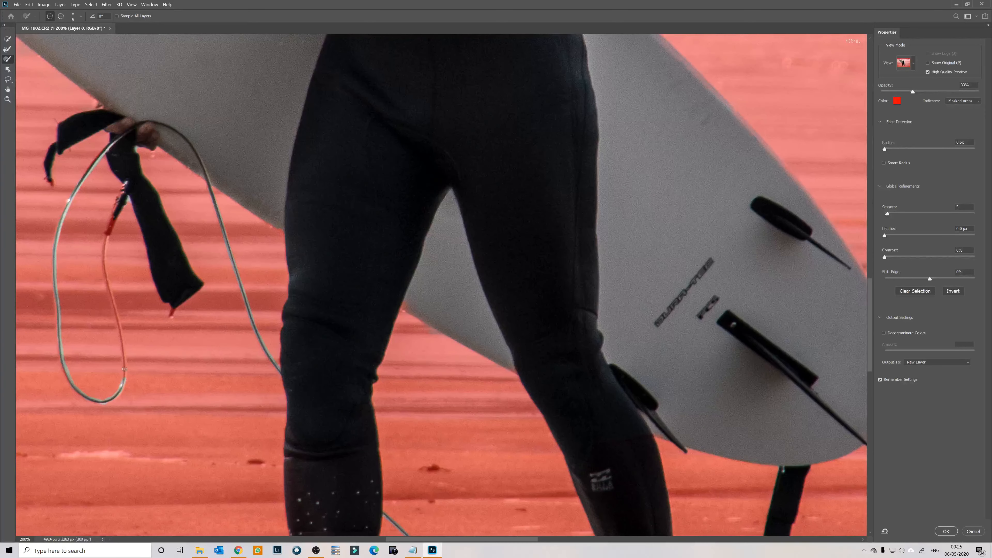
pyautogui.moveTo(123, 351); pyautogui.dragTo(115, 314)
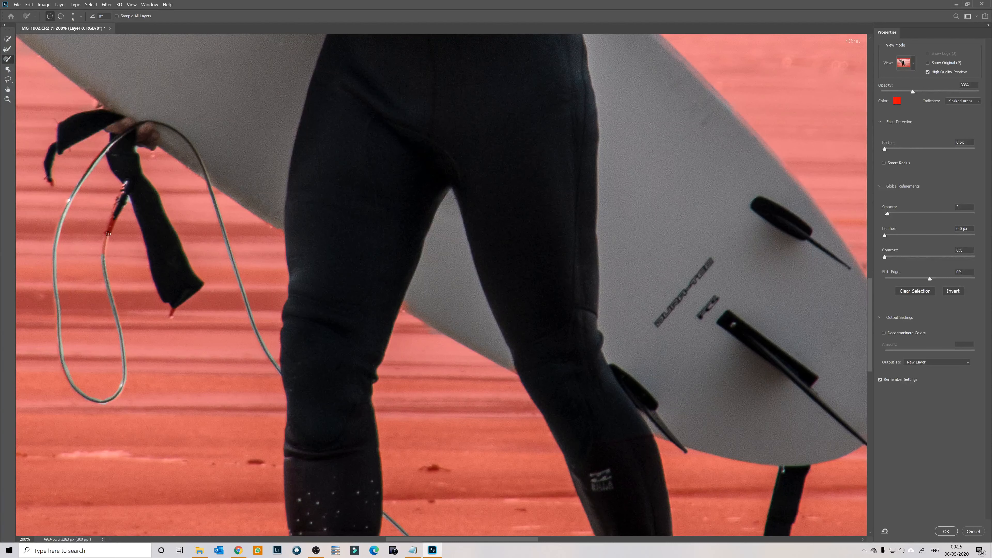
pyautogui.moveTo(173, 309); pyautogui.dragTo(172, 315)
# - Refine the selection edge around the water splash at the left-hand foot to include its droplets with the Refine Edge Brush
pyautogui.moveTo(324, 416); pyautogui.dragTo(321, 84)
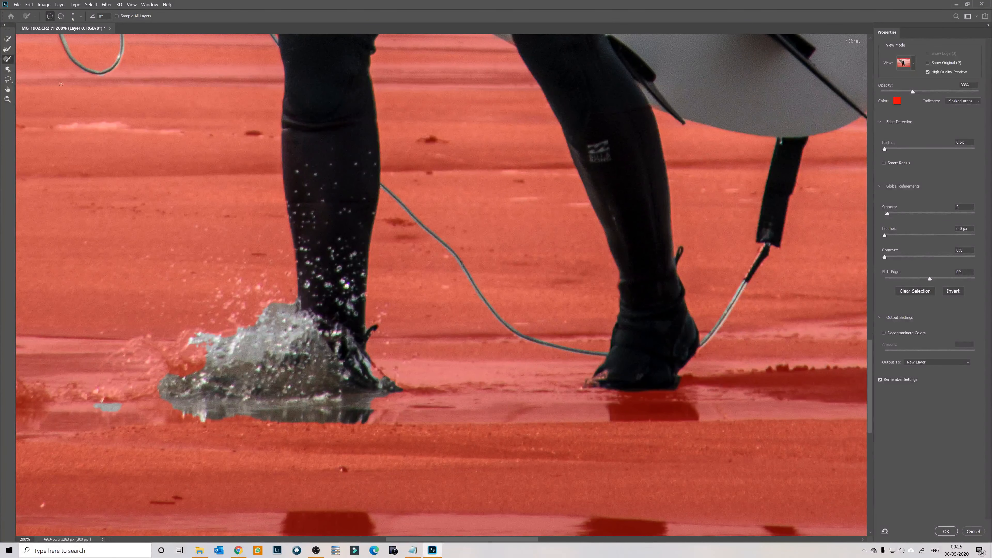
pyautogui.click(5, 51)
pyautogui.moveTo(183, 367)
pyautogui.mouseDown()
pyautogui.moveTo(142, 344)
pyautogui.moveTo(114, 355)
pyautogui.moveTo(207, 340)
pyautogui.mouseUp()
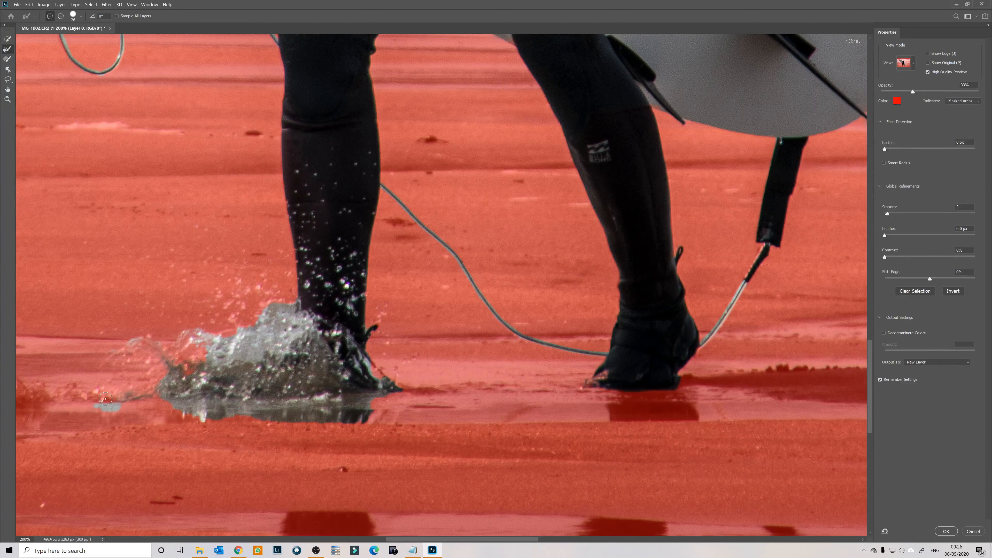
pyautogui.click(234, 320)
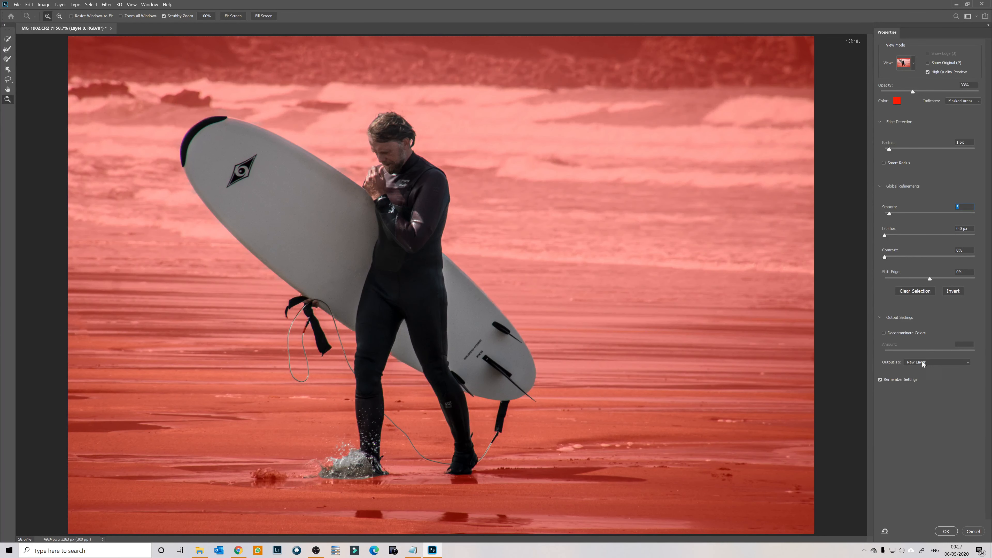
# - Output the refined selection of the surfer and board to a new layer
pyautogui.click(941, 362)
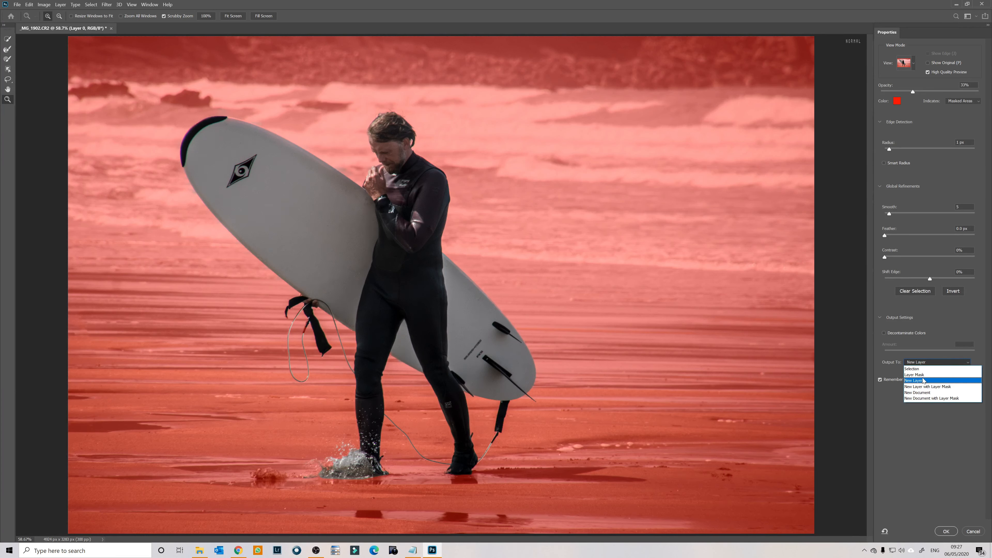
pyautogui.click(914, 380)
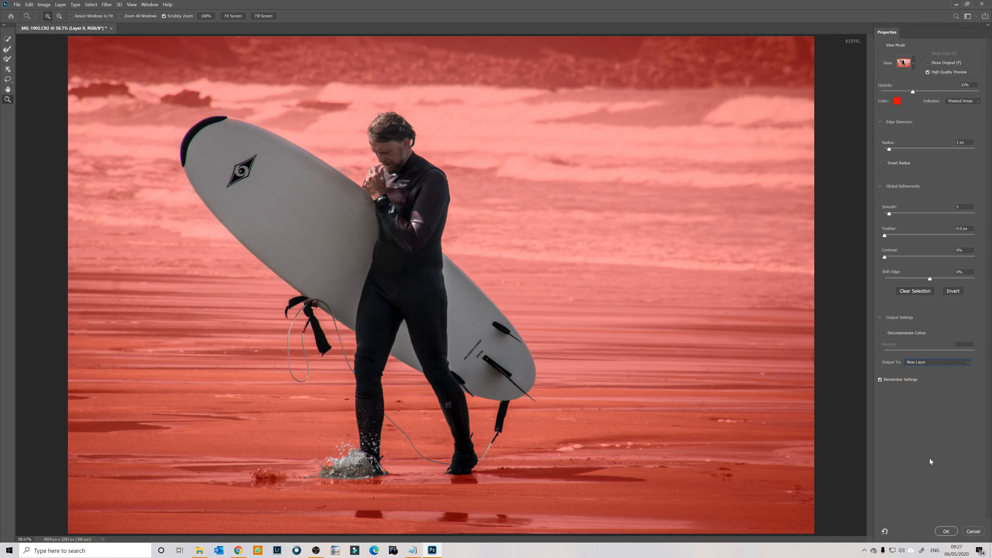
pyautogui.click(944, 531)
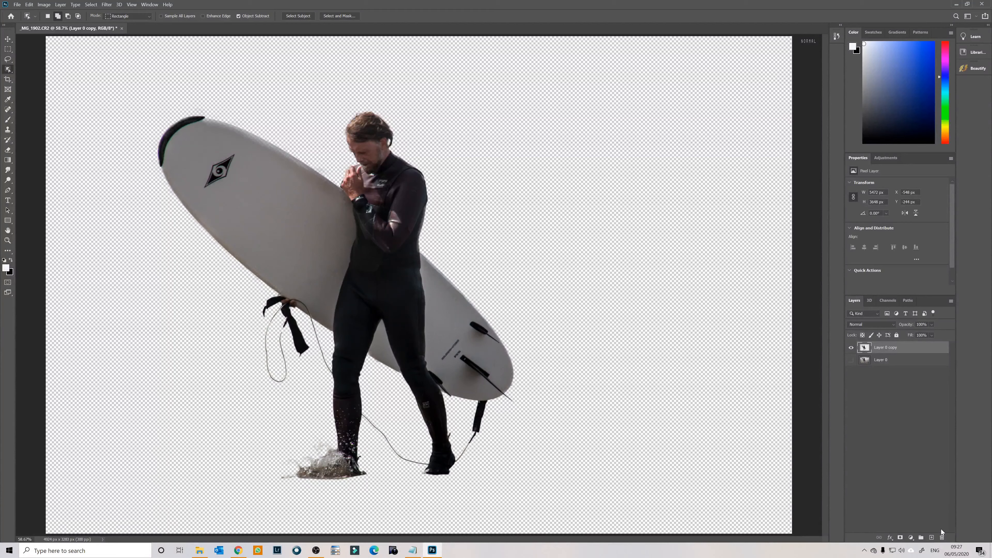
# - Show Layer 0, hide the surfer cutout layer, and load the cutout's outline as a selection on Layer 0
pyautogui.press('v')
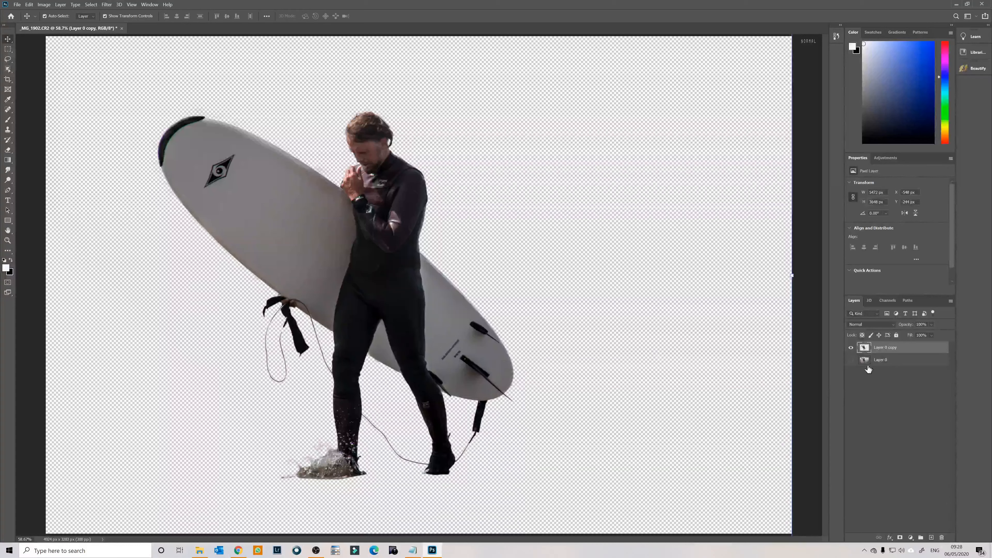
pyautogui.click(851, 360)
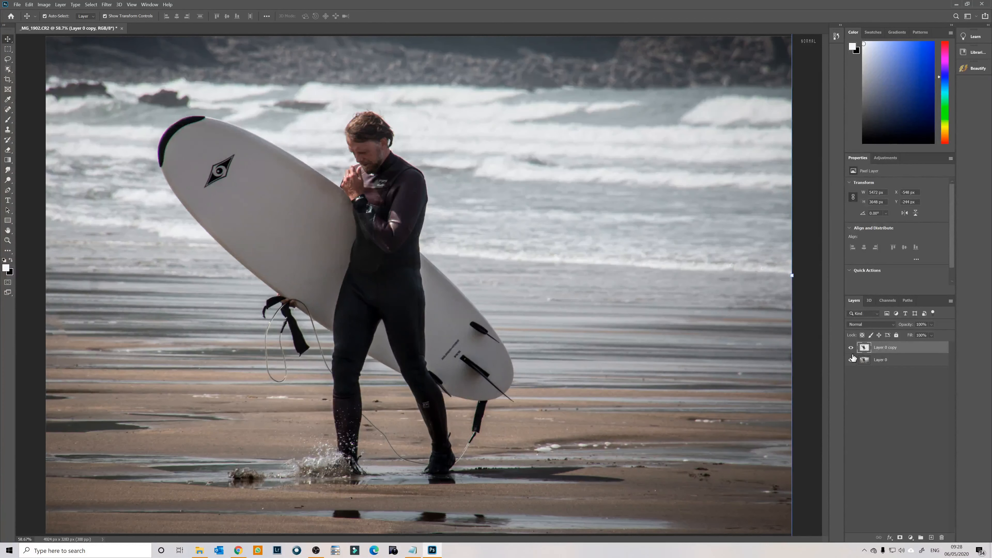
pyautogui.click(851, 348)
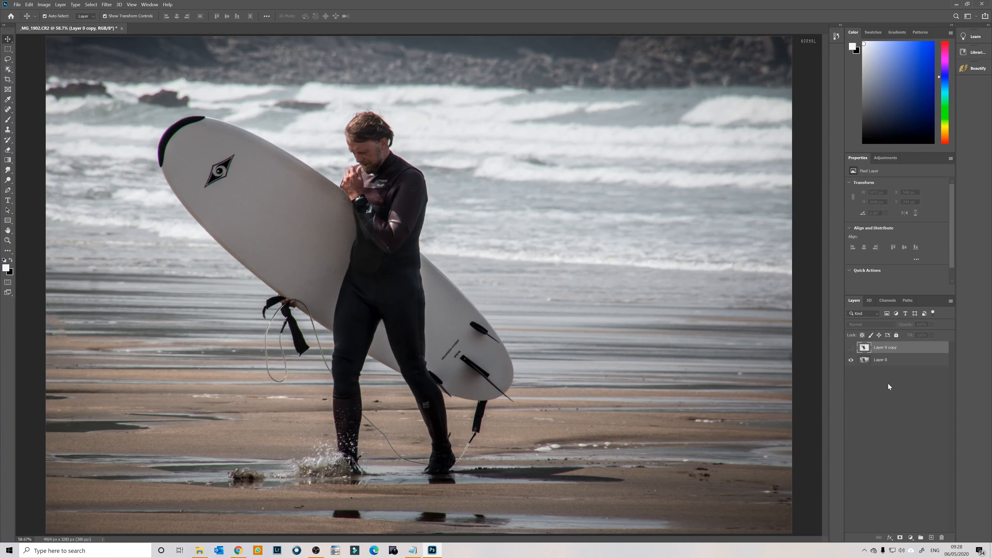
pyautogui.click(886, 362)
pyautogui.moveTo(886, 362); pyautogui.dragTo(865, 347)
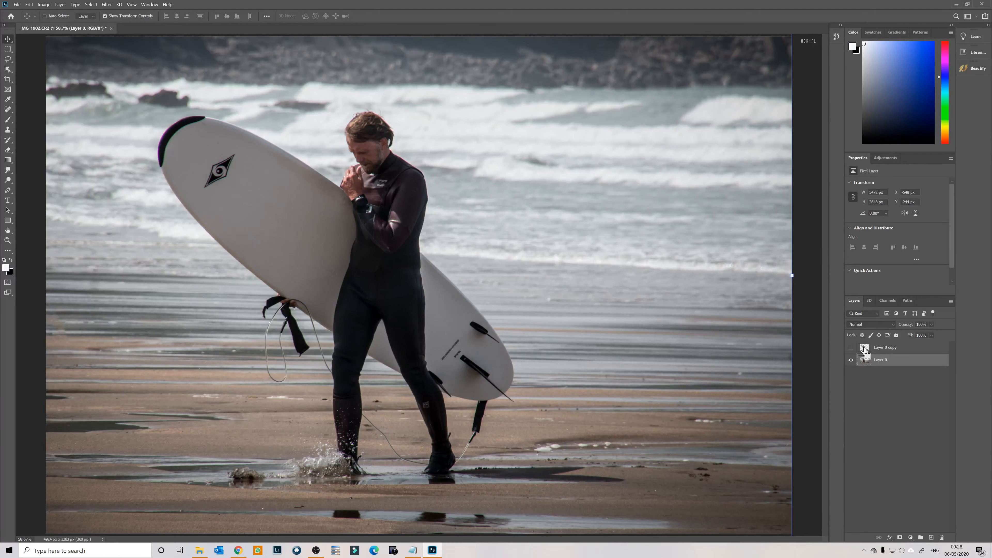
pyautogui.keyDown('ctrl'); pyautogui.click(865, 347); pyautogui.keyUp('ctrl')
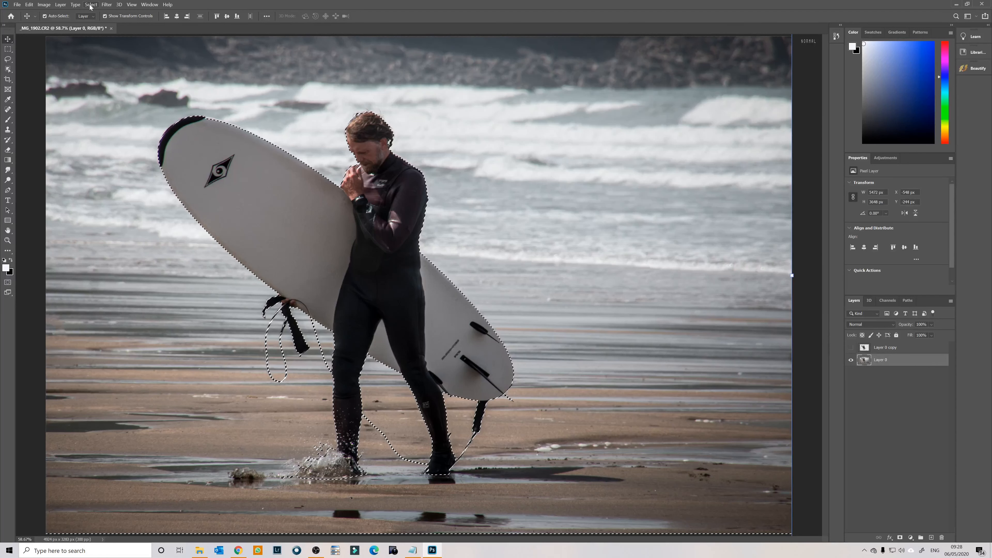
# - Remove the selected surfer and board from Layer 0 with Content-Aware Fill, output to the current layer
pyautogui.click(29, 5)
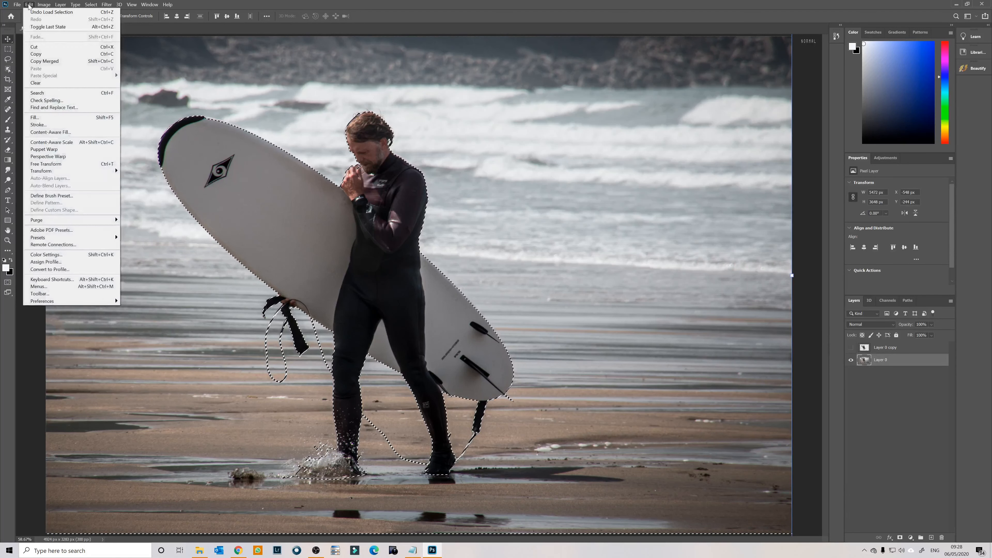
pyautogui.click(53, 141)
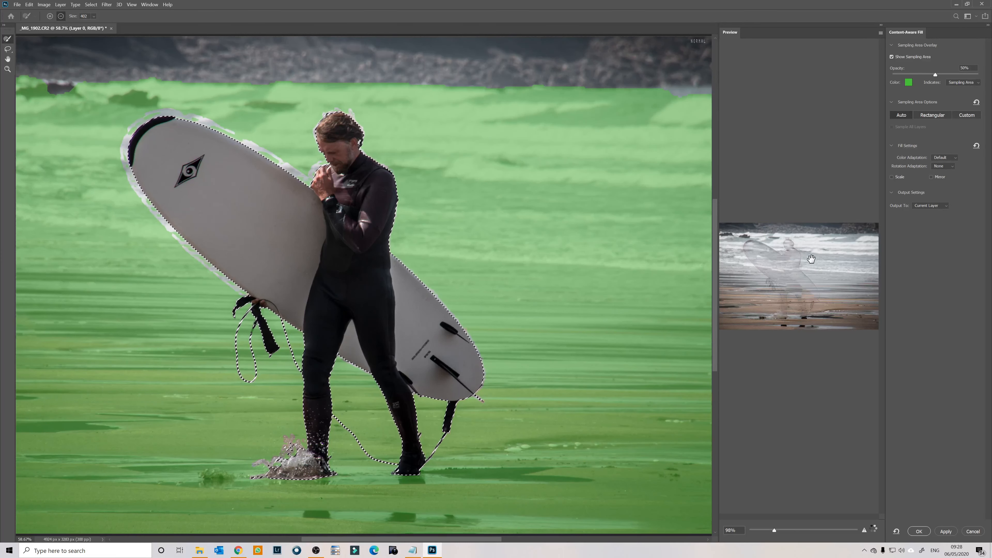
pyautogui.click(919, 532)
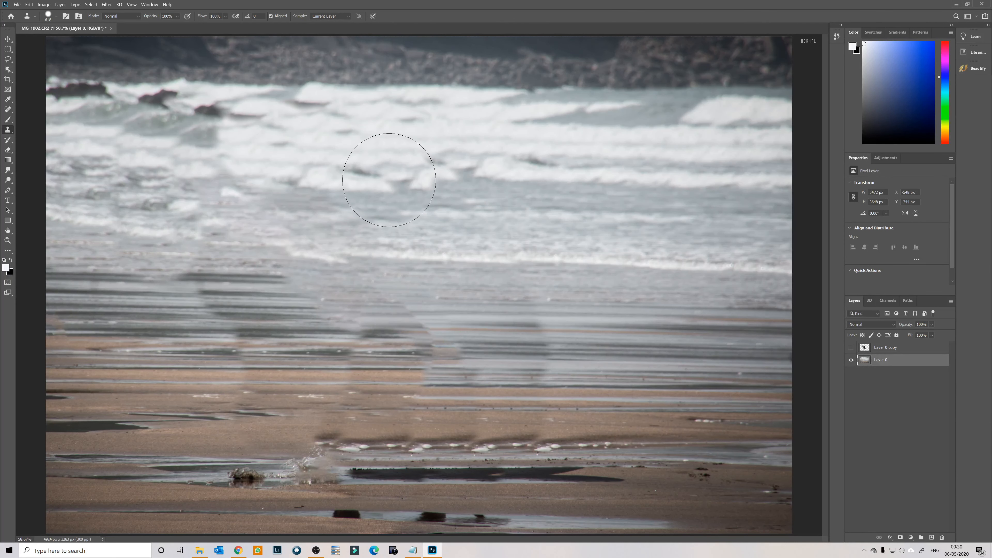
# - Show the surfer cutout over the filled background, toggling its visibility to compare the picture with and without it
pyautogui.click(851, 348)
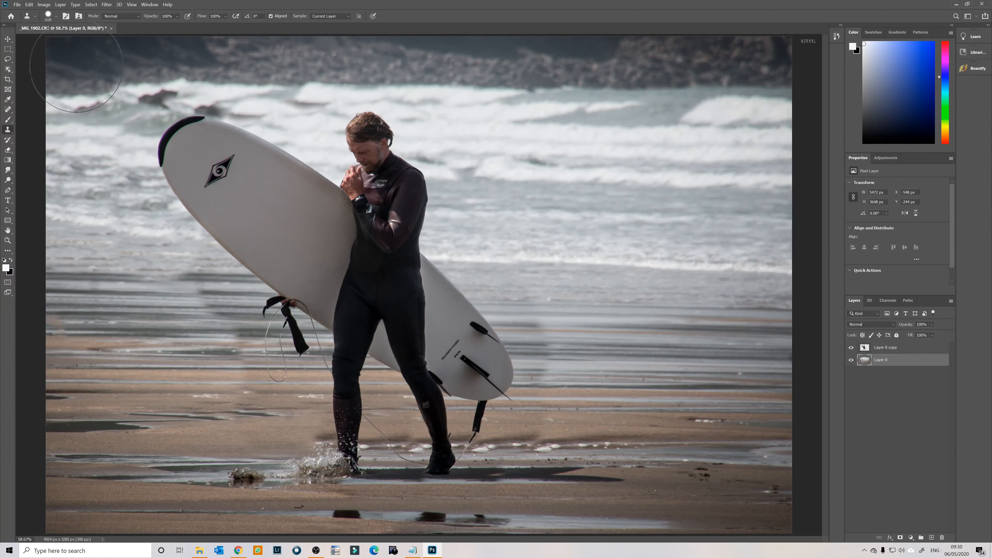
pyautogui.click(7, 39)
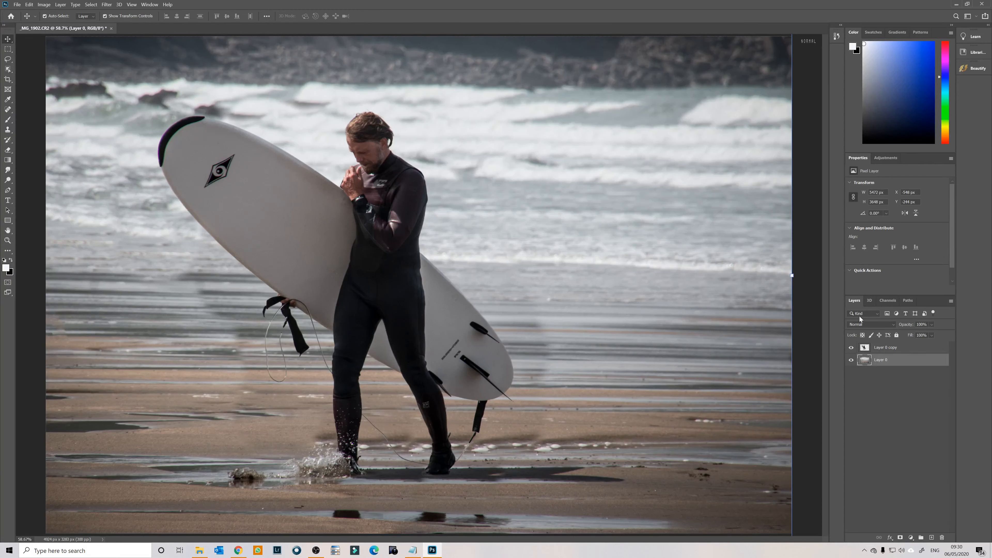
pyautogui.click(852, 348)
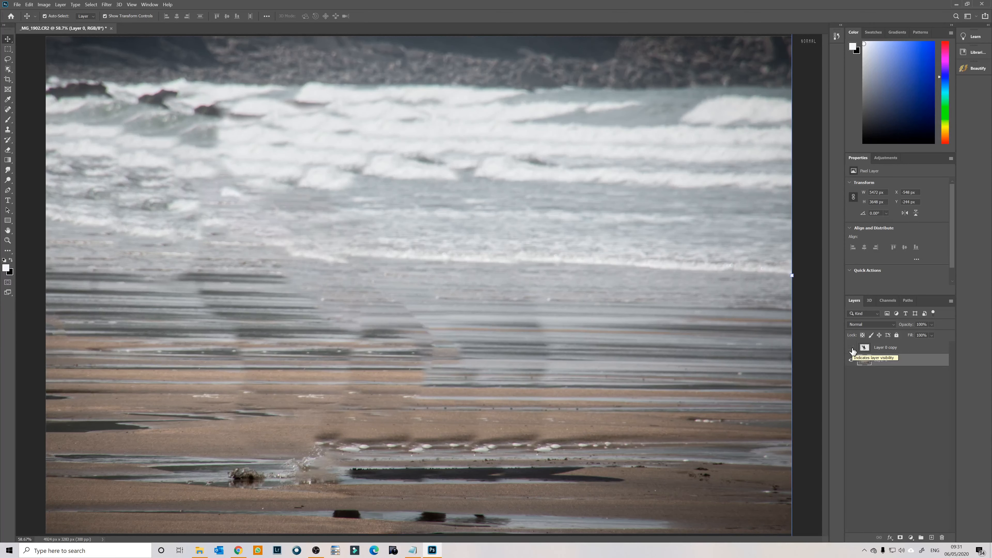
pyautogui.click(852, 348)
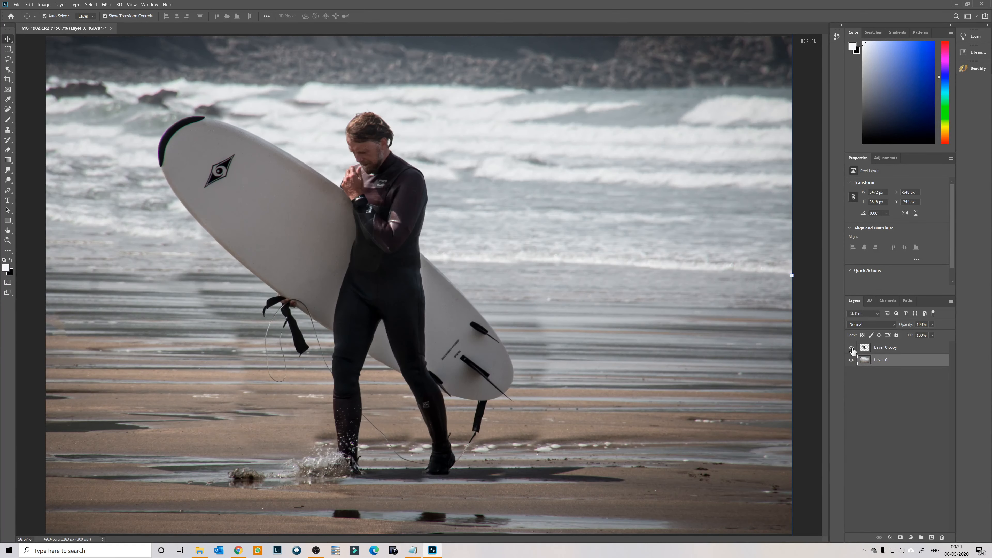
# - Convert both the filled background layer and the surfer cutout layer to smart objects
pyautogui.rightClick(886, 363)
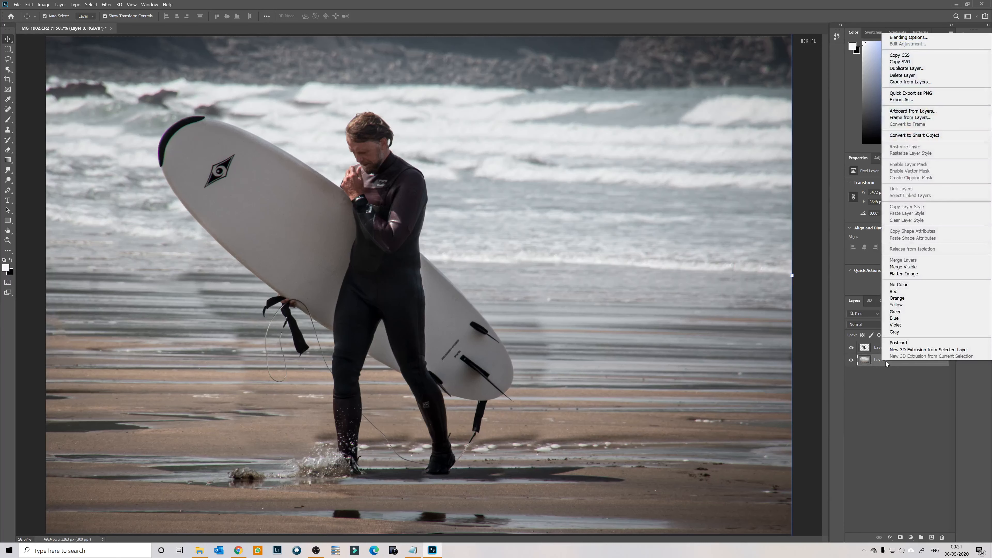
pyautogui.click(908, 135)
pyautogui.click(895, 347)
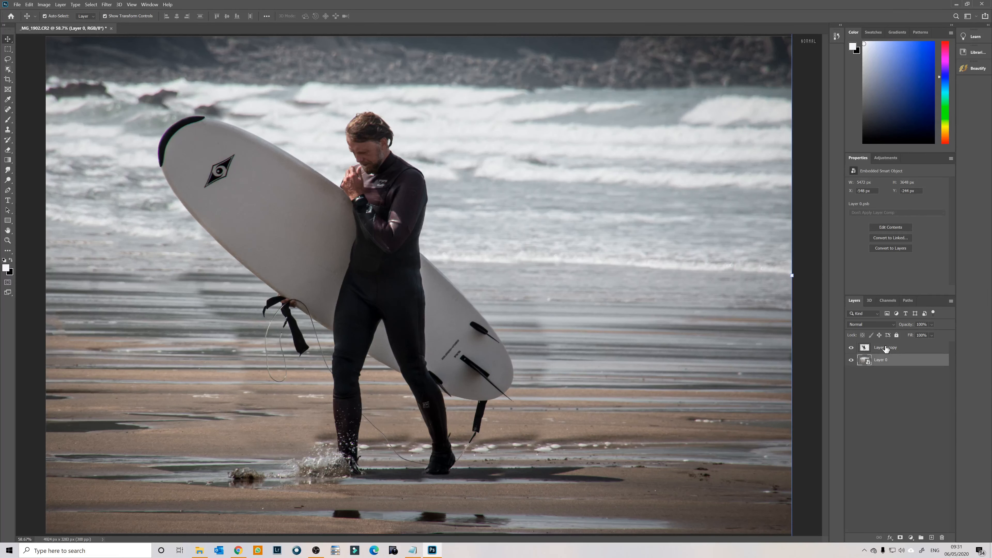
pyautogui.rightClick(894, 347)
pyautogui.click(921, 120)
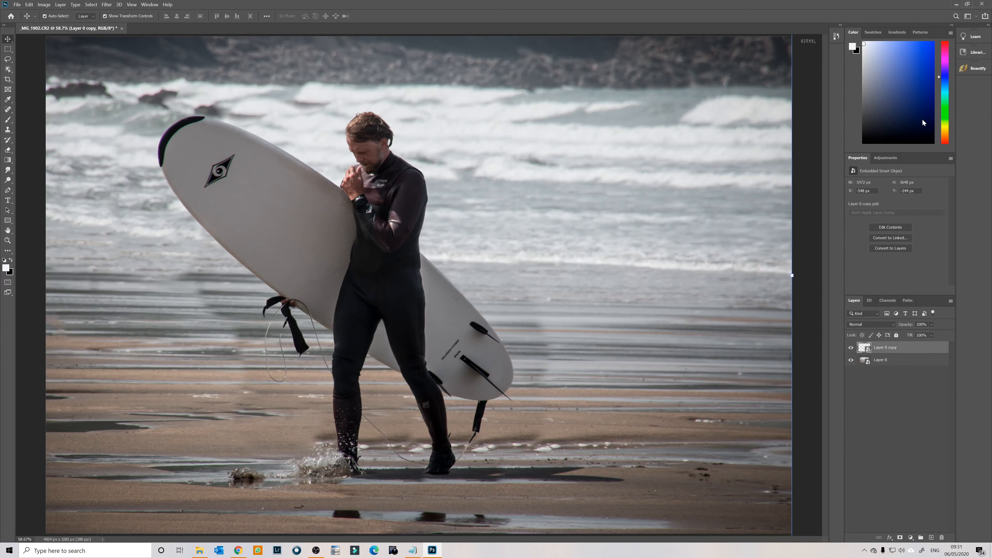
# - Open the Timeline with more height and create a video timeline from the two layers
pyautogui.click(897, 360)
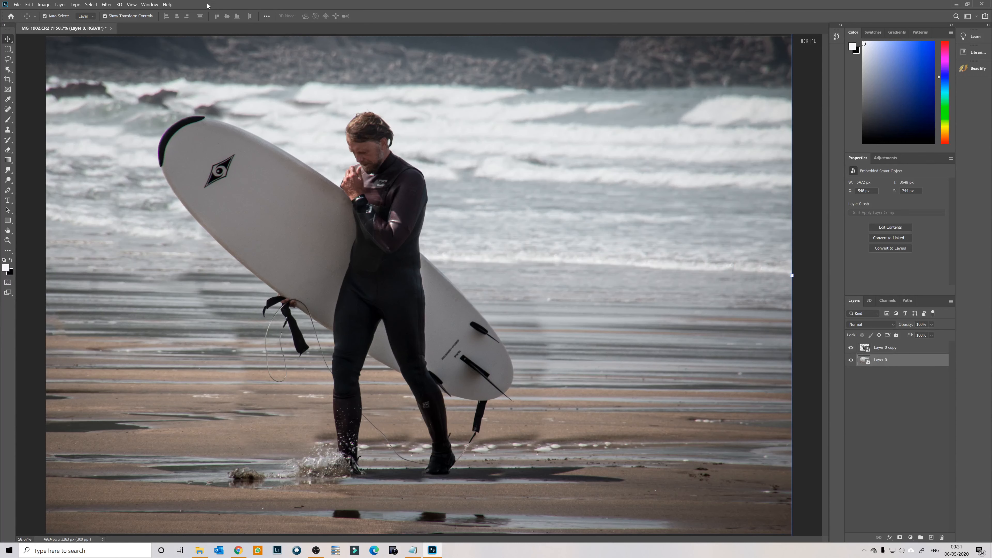
pyautogui.click(149, 4)
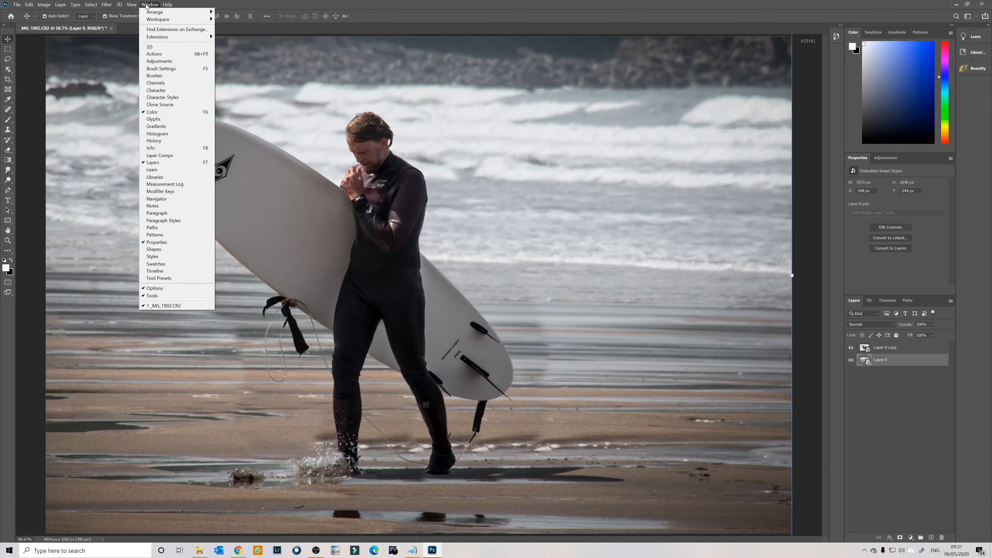
pyautogui.click(170, 271)
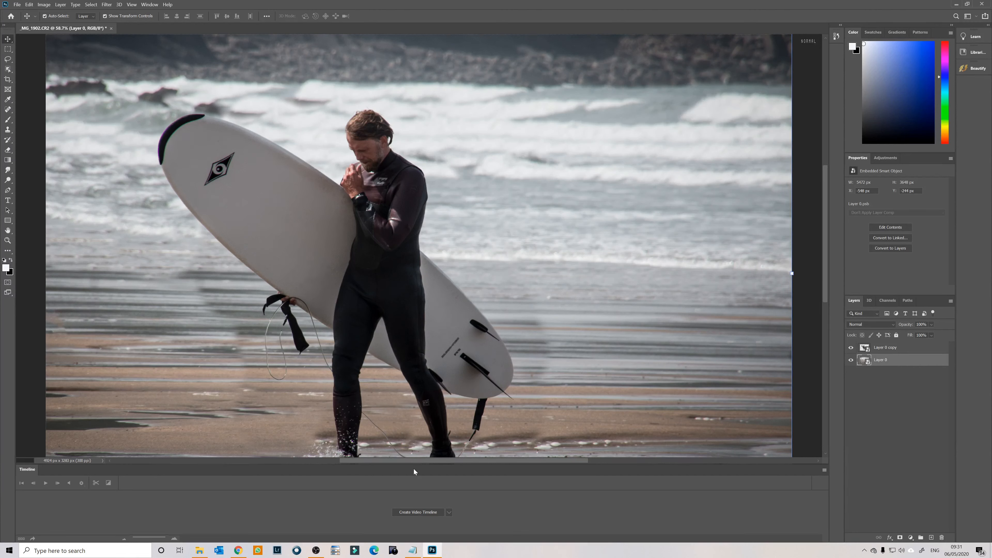
pyautogui.moveTo(414, 467); pyautogui.dragTo(417, 375)
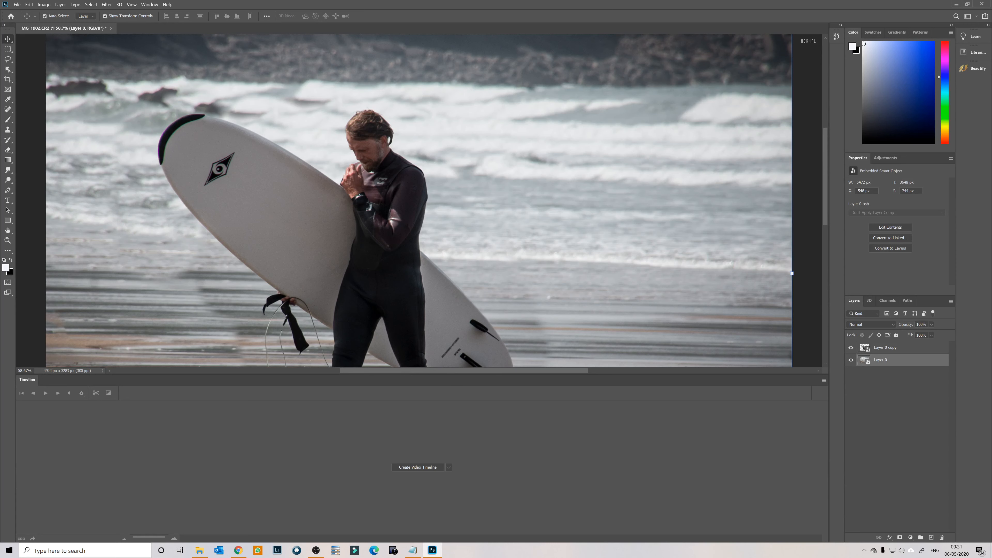
pyautogui.click(8, 231)
pyautogui.doubleClick(9, 232)
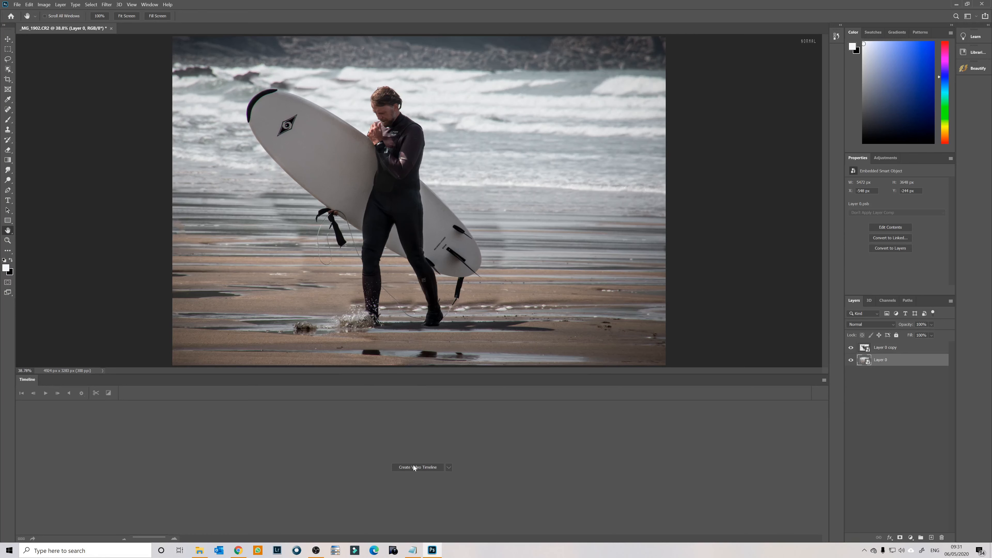
pyautogui.click(426, 468)
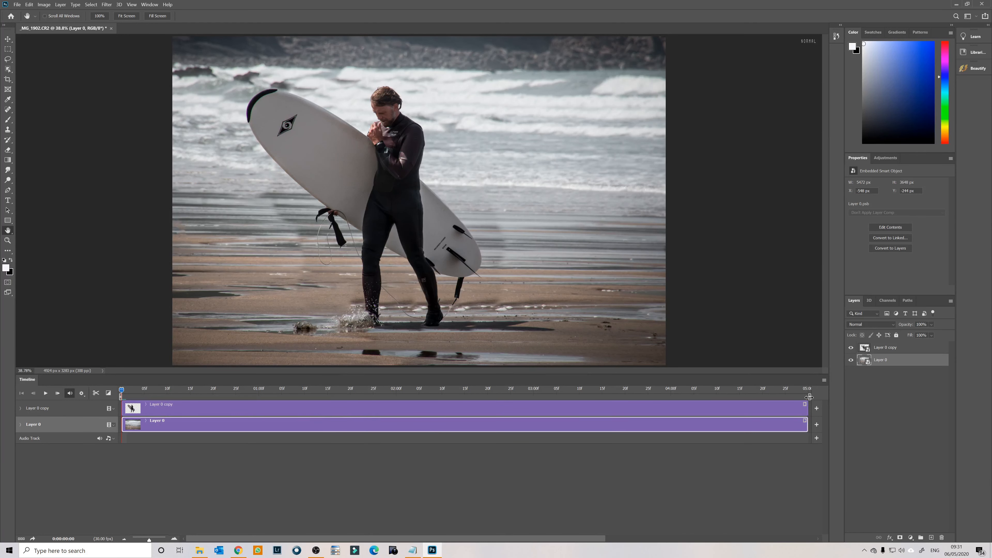
# - End the work area at 0:00:03:15 and split both layer clips there
pyautogui.moveTo(810, 397)
pyautogui.mouseDown()
pyautogui.moveTo(526, 397)
pyautogui.moveTo(601, 398)
pyautogui.mouseUp()
pyautogui.moveTo(140, 391); pyautogui.dragTo(602, 382)
pyautogui.keyDown('shift'); pyautogui.click(478, 412); pyautogui.keyUp('shift')
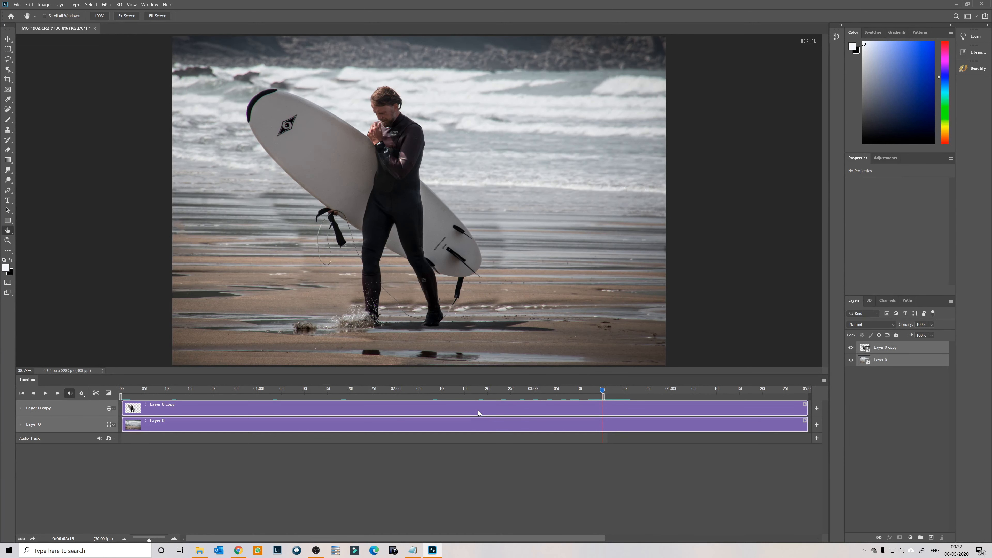
pyautogui.click(96, 393)
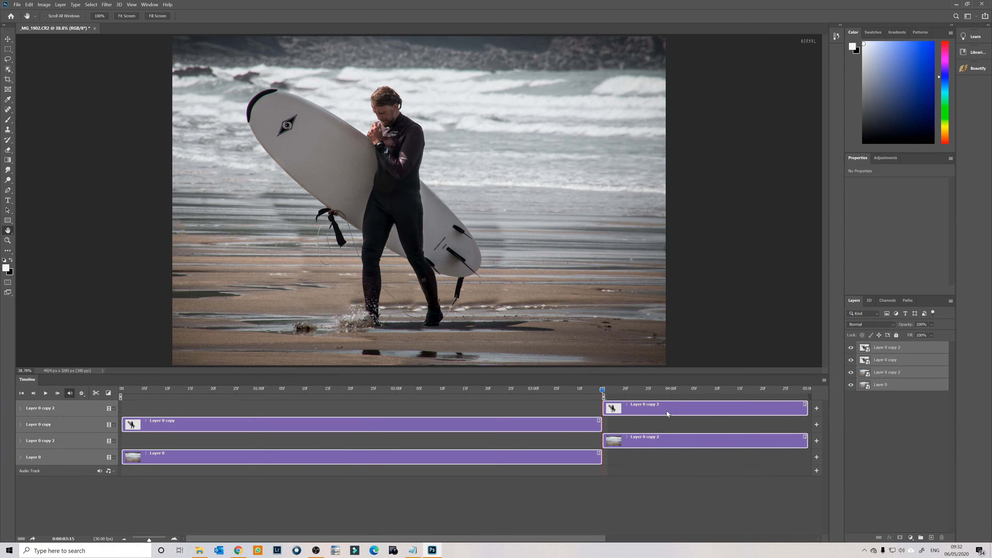
# - Delete the leftover end pieces of both split clips from the timeline
pyautogui.click(698, 479)
pyautogui.click(683, 405)
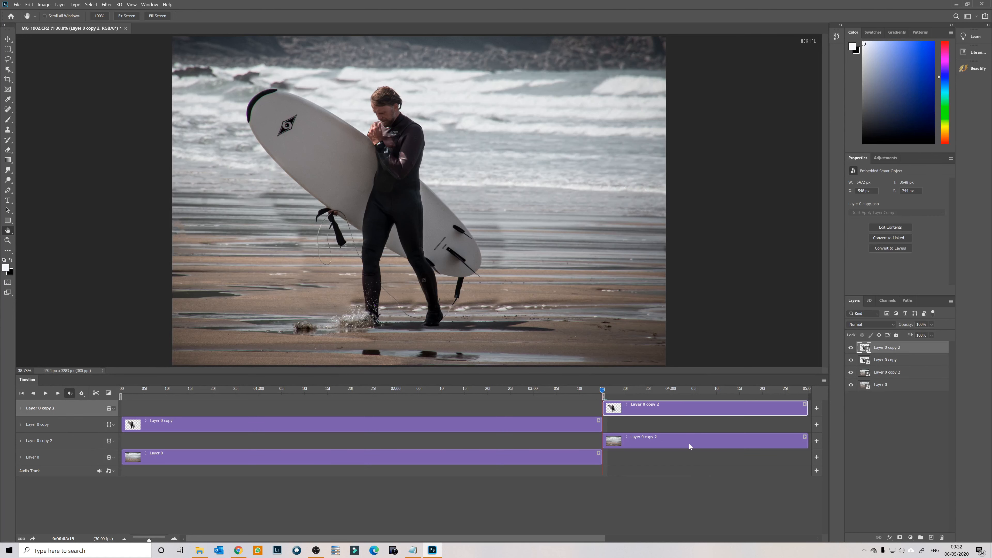
pyautogui.keyDown('shift'); pyautogui.click(688, 444); pyautogui.keyUp('shift')
pyautogui.press('Delete')
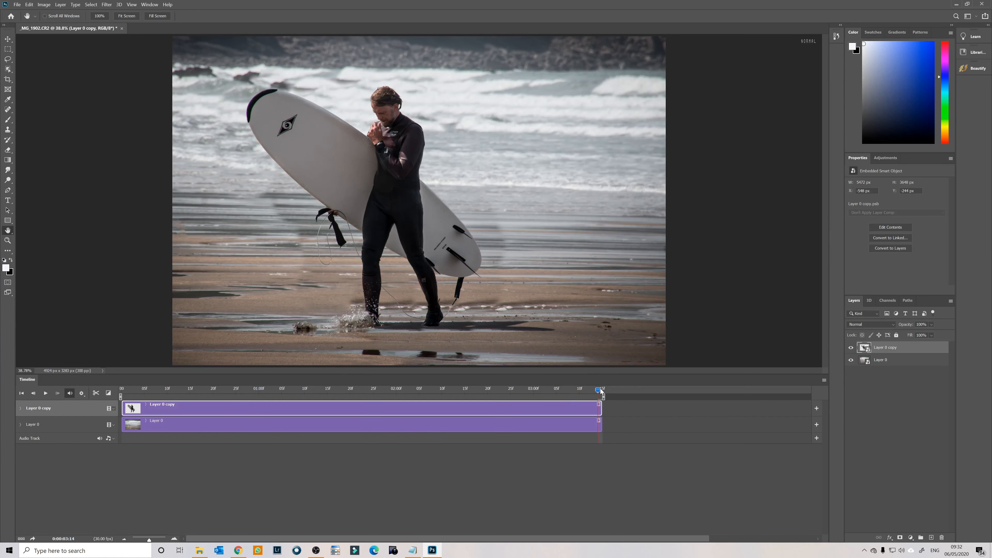
# - Add starting Transform keyframes to the surfer and background clips at the first frame
pyautogui.moveTo(599, 390); pyautogui.dragTo(117, 386)
pyautogui.click(20, 408)
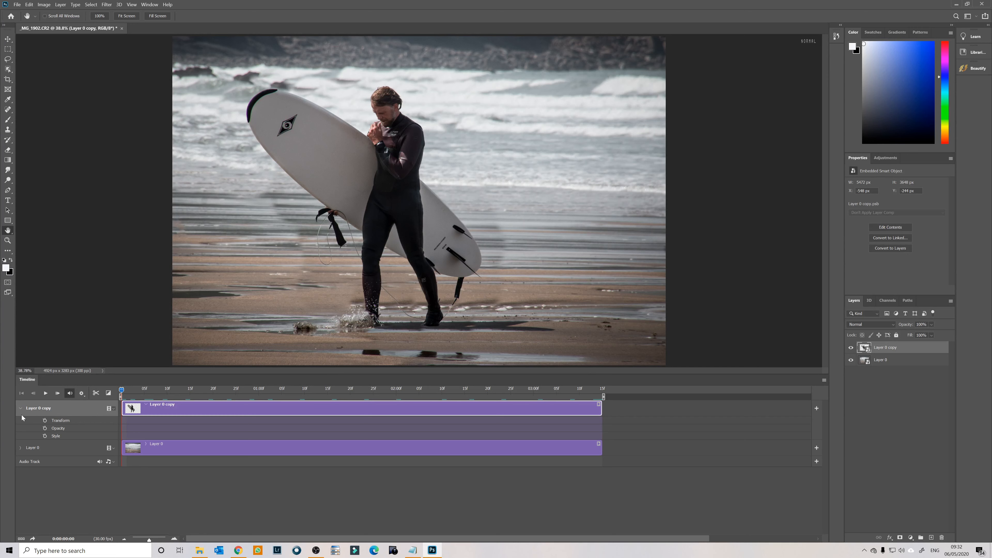
pyautogui.click(21, 447)
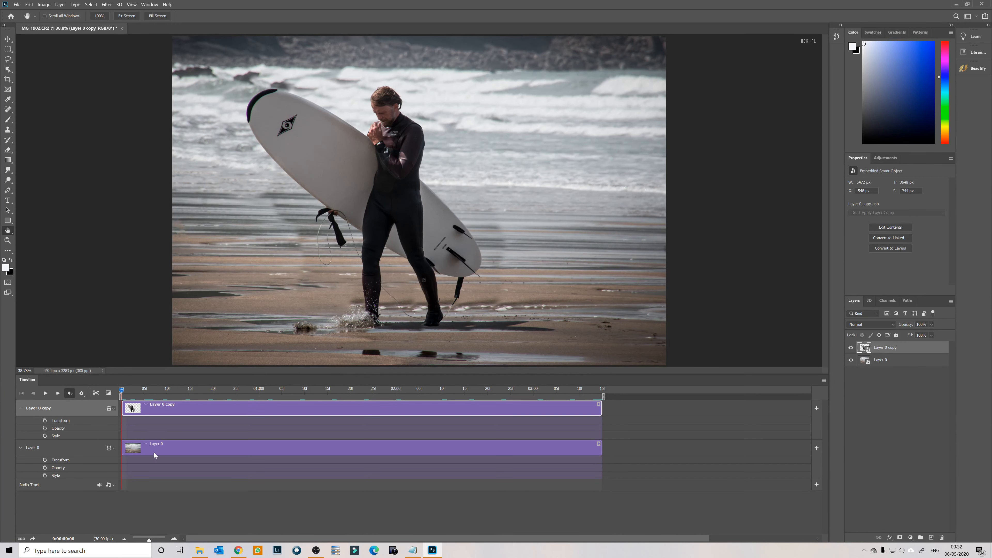
pyautogui.click(45, 421)
pyautogui.click(45, 462)
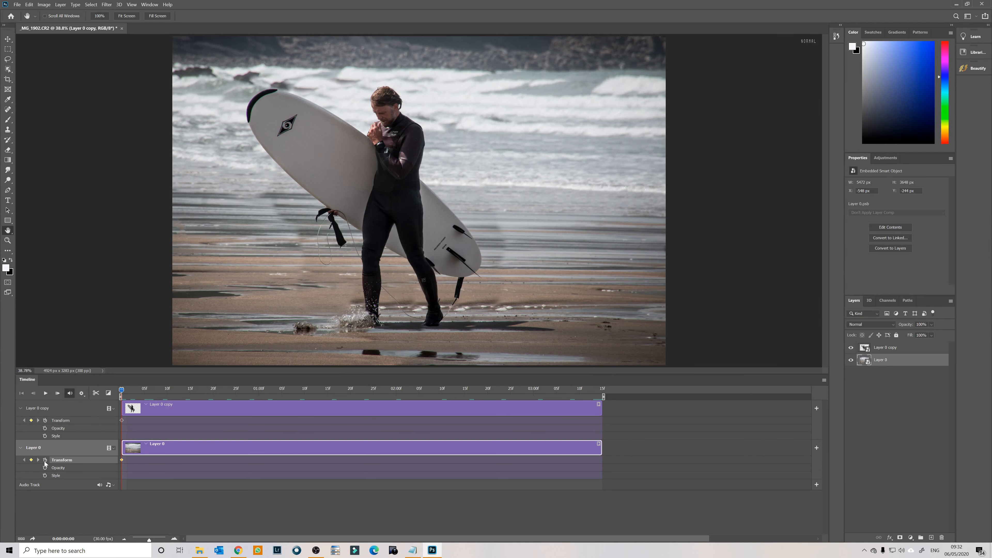
# - Add closing Transform keyframes to both the surfer and background clips at 0:00:03:14
pyautogui.moveTo(121, 390); pyautogui.dragTo(618, 393)
pyautogui.click(32, 420)
pyautogui.click(32, 460)
# - At the first frame, move the surfer layer about 150 px left and 128 px down, and scale it to 100.12%
pyautogui.moveTo(598, 389); pyautogui.dragTo(119, 390)
pyautogui.click(292, 408)
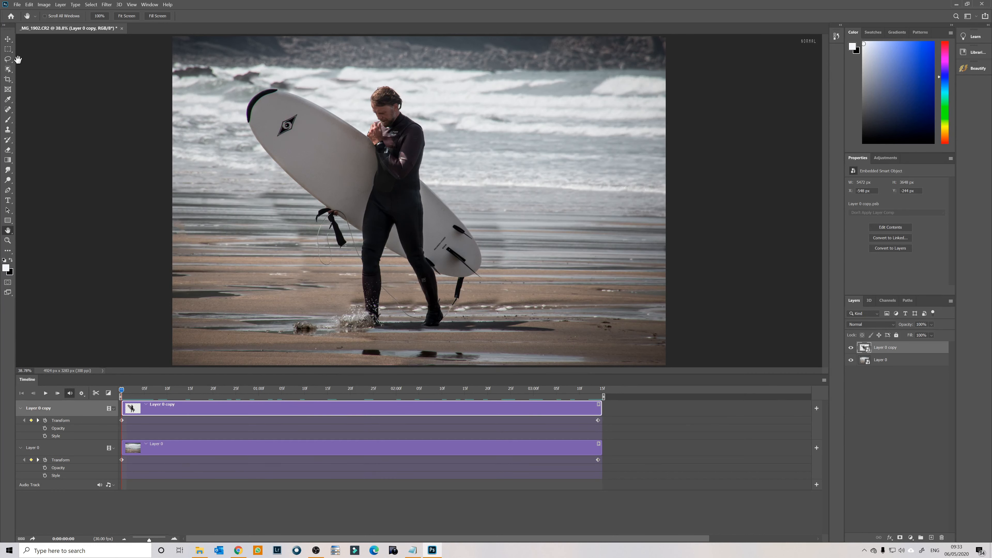
pyautogui.click(8, 39)
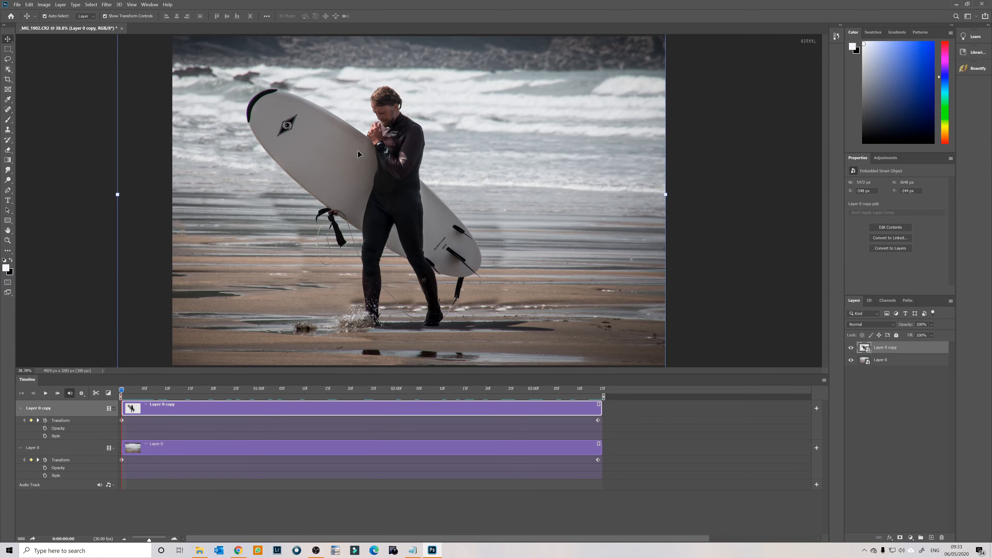
pyautogui.click(7, 240)
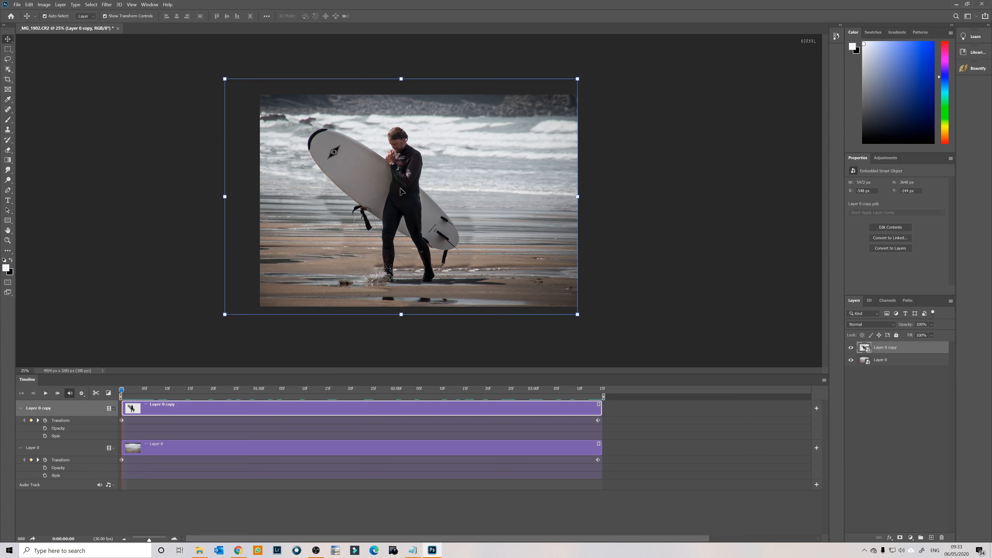
pyautogui.moveTo(402, 192)
pyautogui.mouseDown()
pyautogui.moveTo(392, 207)
pyautogui.moveTo(399, 205)
pyautogui.moveTo(393, 197)
pyautogui.mouseUp()
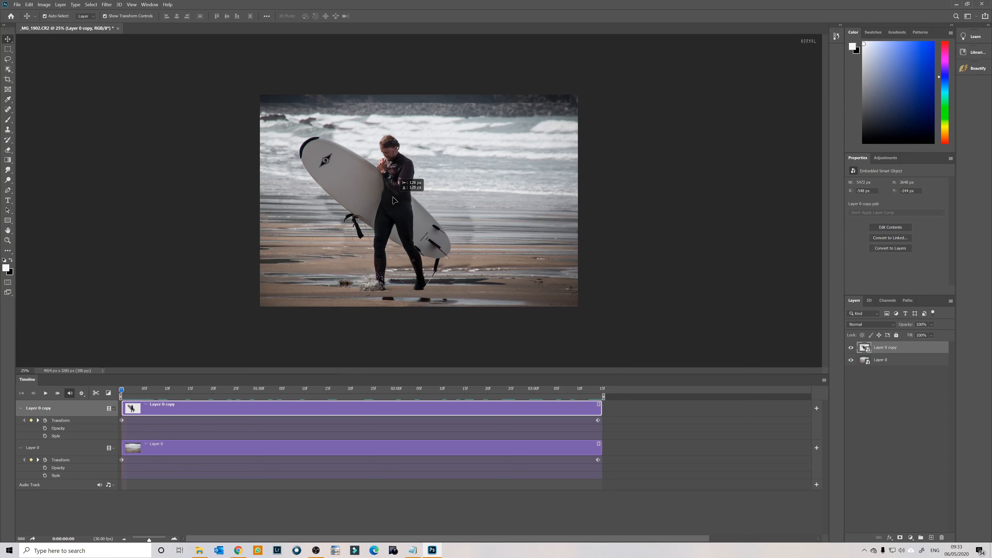
pyautogui.moveTo(394, 200); pyautogui.dragTo(392, 200)
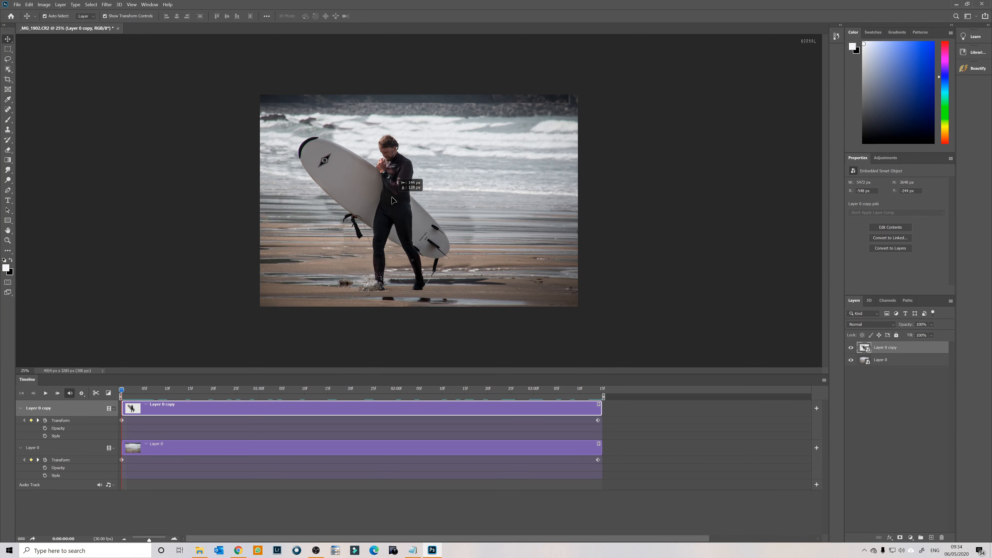
pyautogui.moveTo(392, 200); pyautogui.dragTo(390, 196)
pyautogui.moveTo(215, 323)
pyautogui.mouseDown()
pyautogui.moveTo(204, 329)
pyautogui.moveTo(212, 320)
pyautogui.mouseUp()
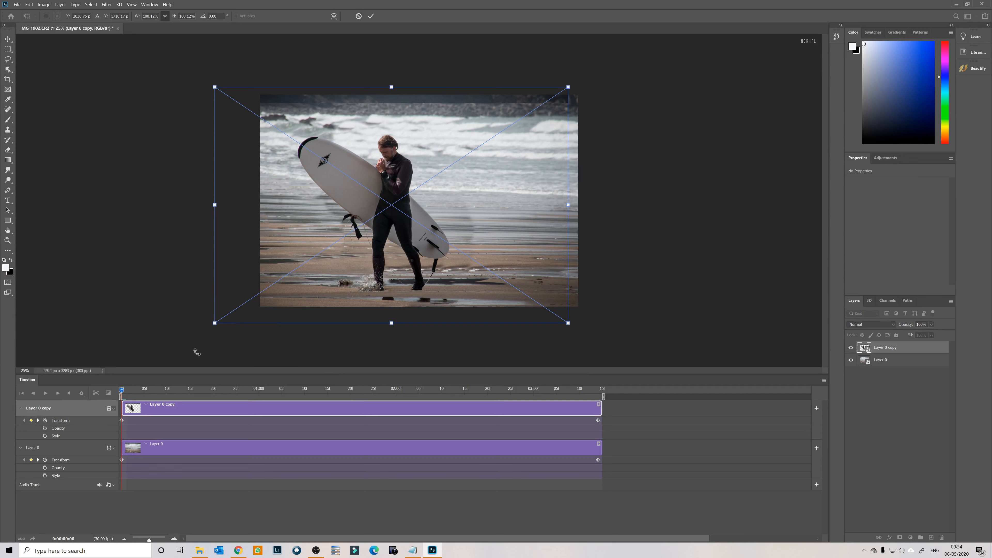
pyautogui.press('Return')
# - Preview the surfer's movement by scrubbing the timeline from the first frame to the last keyframe
pyautogui.moveTo(123, 390); pyautogui.dragTo(252, 396)
pyautogui.moveTo(451, 398); pyautogui.dragTo(603, 394)
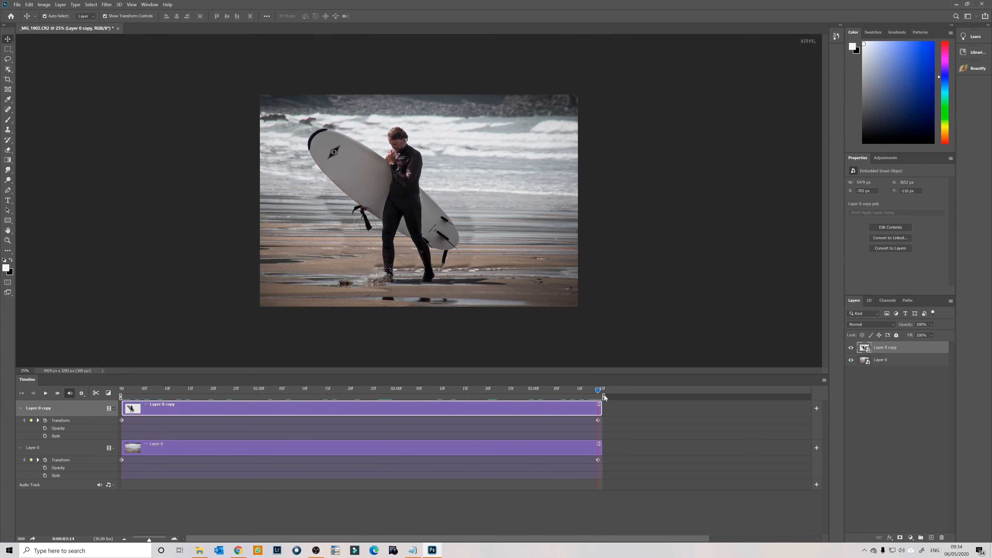
# - Resize the background layer slightly from its lower-left corner at the last keyframe
pyautogui.click(194, 449)
pyautogui.hotkey('ctrl', 't')
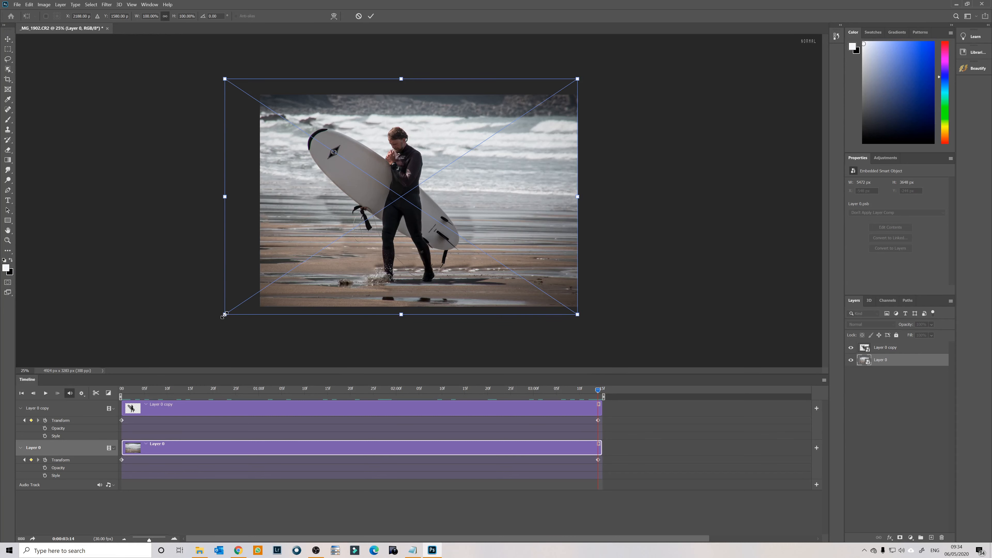
pyautogui.moveTo(223, 315)
pyautogui.mouseDown()
pyautogui.moveTo(212, 321)
pyautogui.moveTo(248, 310)
pyautogui.moveTo(222, 323)
pyautogui.mouseUp()
# - At the first frame, scale the background layer to 103.89% from its lower-left corner
pyautogui.click(121, 389)
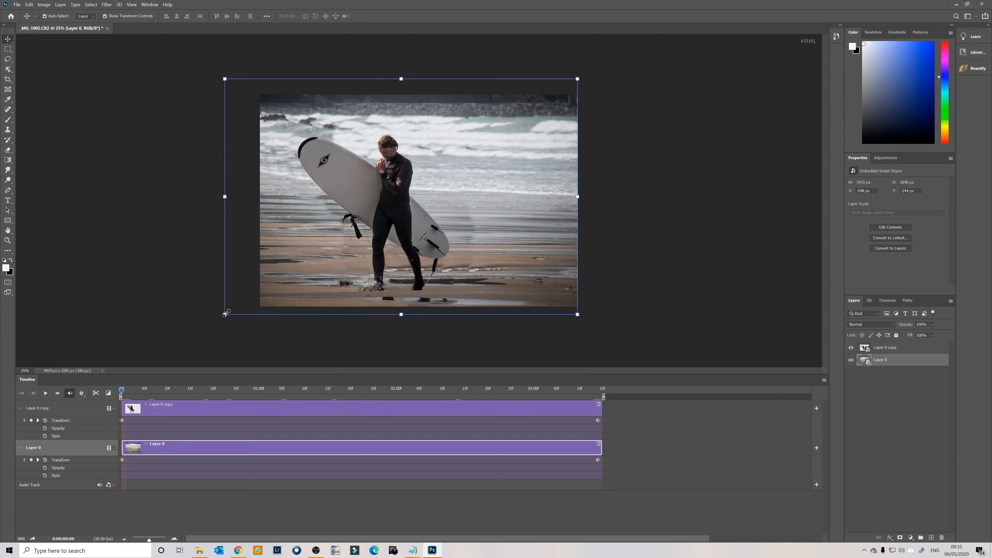
pyautogui.moveTo(224, 314); pyautogui.dragTo(210, 325)
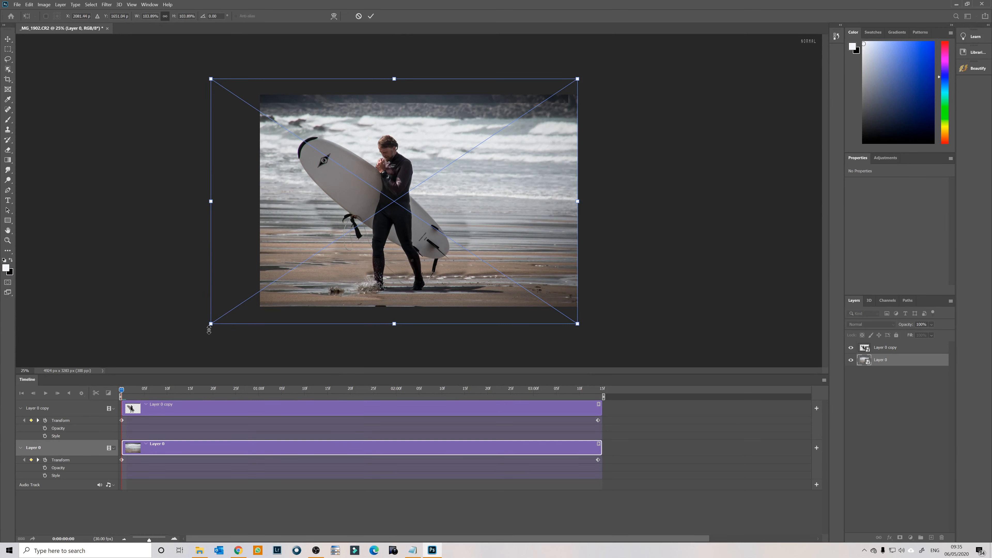
pyautogui.press('Return')
# - At the last keyframe, 0:00:03:14, scale the background layer to about 104.31% from its lower-left corner
pyautogui.moveTo(122, 391); pyautogui.dragTo(627, 389)
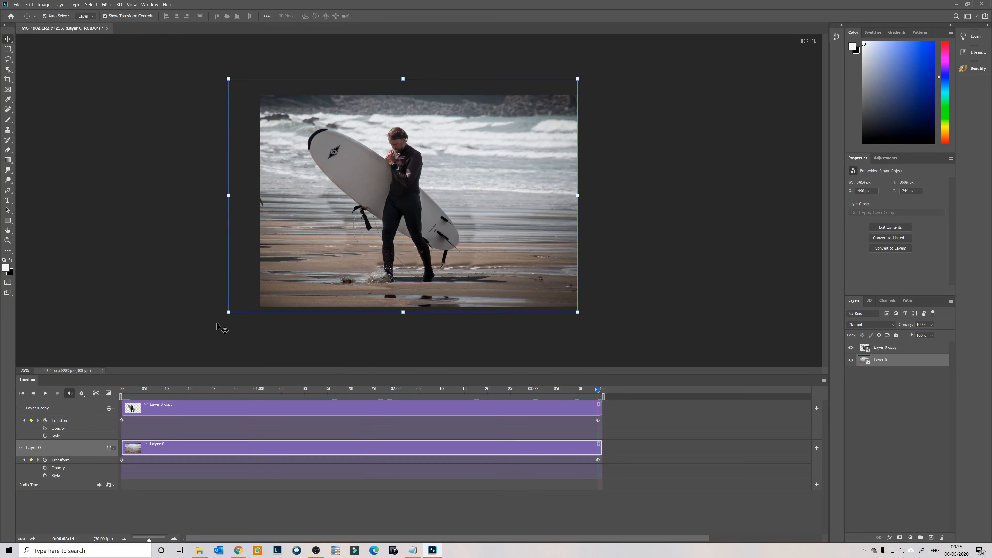
pyautogui.moveTo(228, 312); pyautogui.dragTo(206, 321)
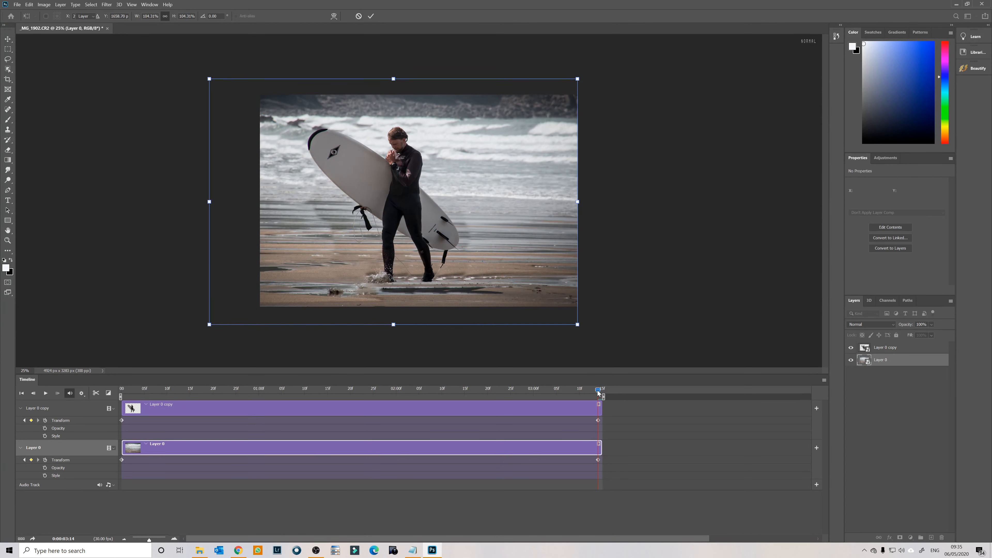
# - Scrub back to the first frame and play the timeline to preview the combined surfer and background movement
pyautogui.moveTo(598, 393); pyautogui.dragTo(204, 391)
pyautogui.moveTo(125, 392); pyautogui.dragTo(88, 397)
pyautogui.click(46, 393)
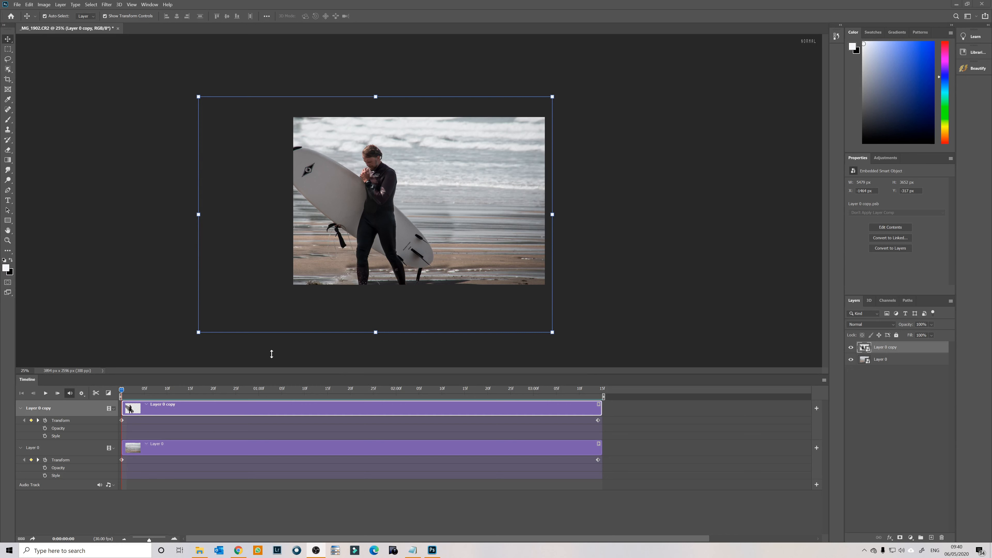
pyautogui.click(45, 393)
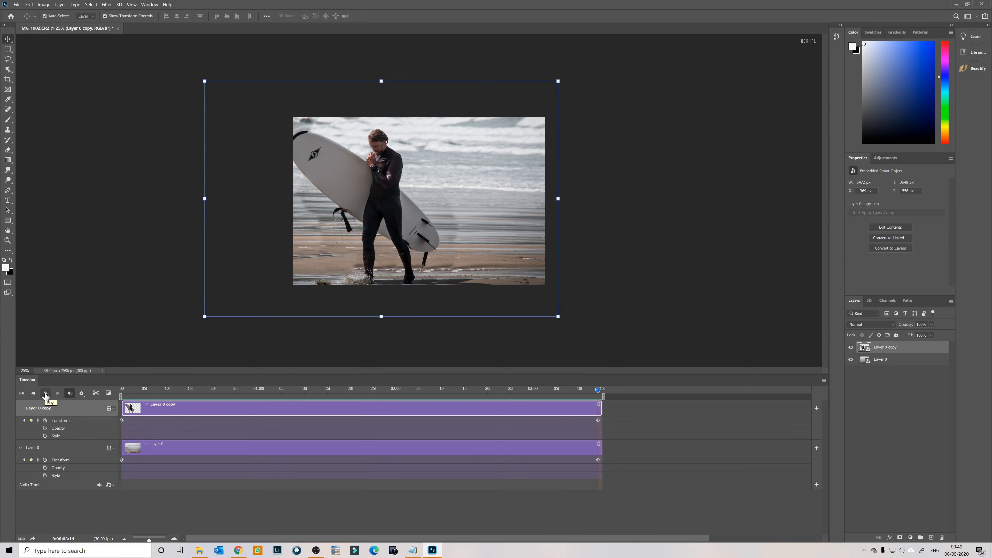
pyautogui.click(45, 393)
pyautogui.click(45, 394)
# - Open the Render Video settings, review the available presets, and keep YouTube HD 1080p 29.97
pyautogui.click(17, 4)
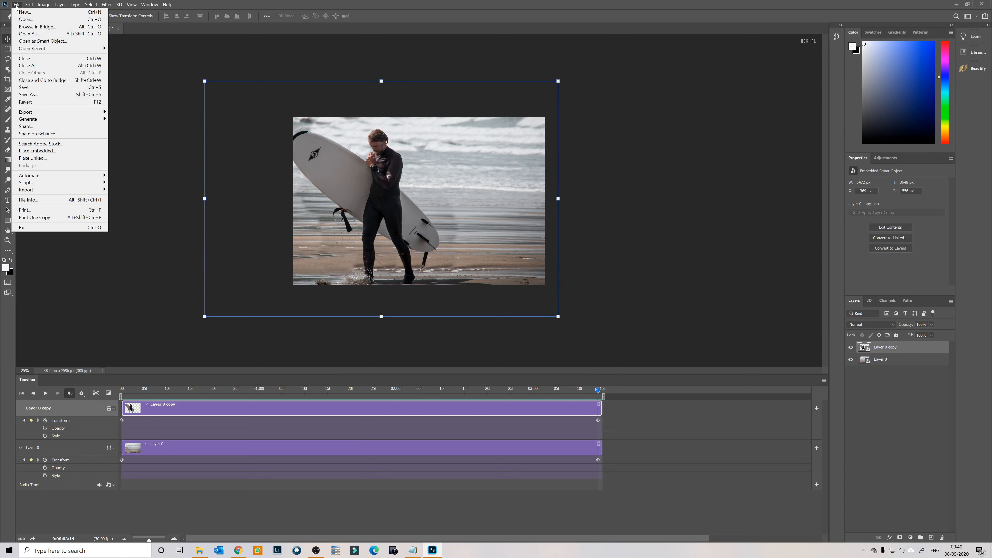
pyautogui.moveTo(78, 112)
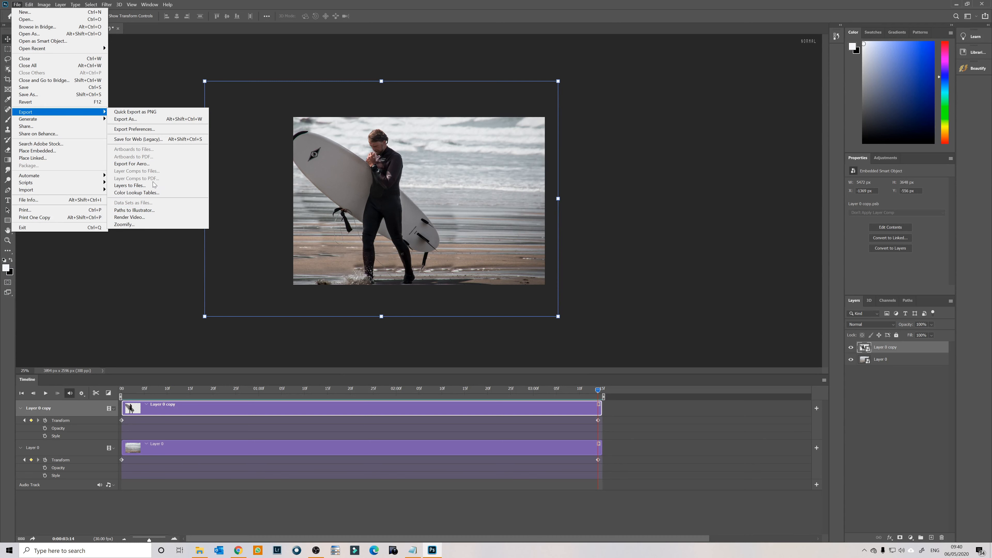
pyautogui.click(152, 220)
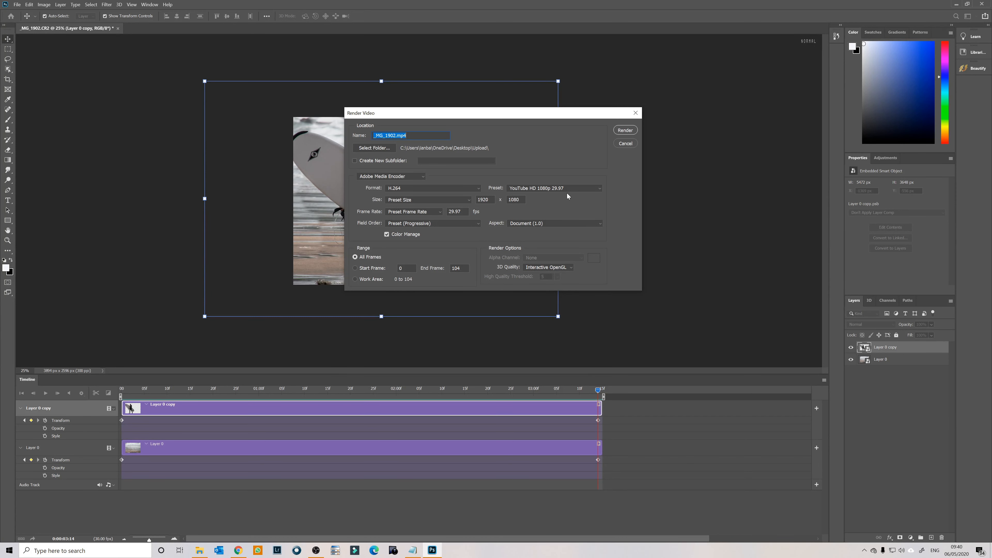
pyautogui.click(574, 189)
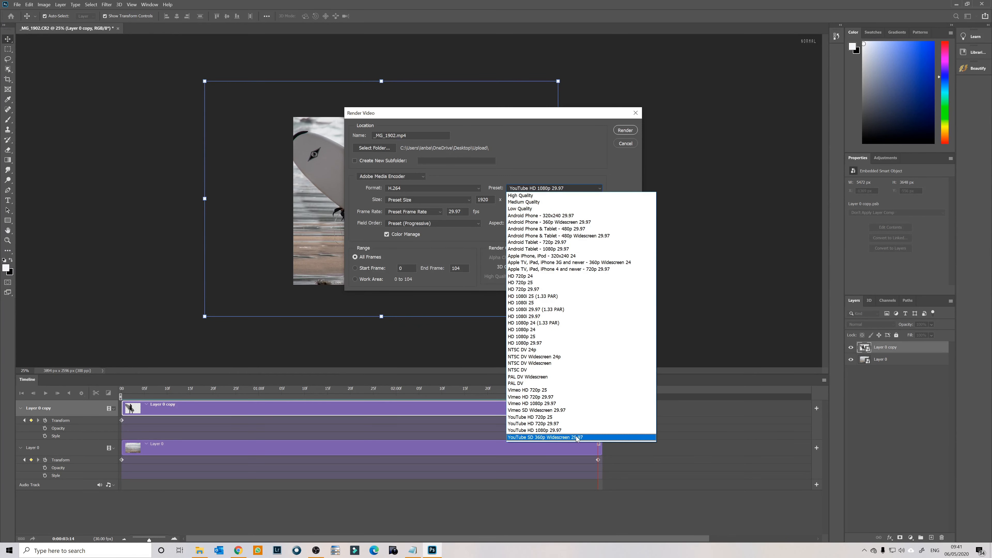
pyautogui.click(712, 307)
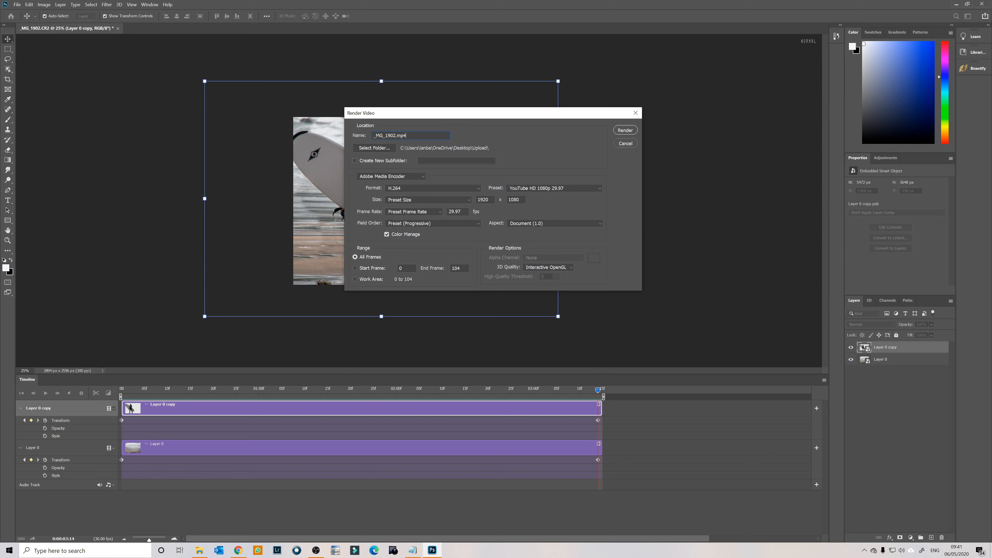
# - Replace the output file name of the rendered video with Surfer 4
pyautogui.press('BackSpace')
pyautogui.press('BackSpace')
pyautogui.press('BackSpace')
pyautogui.press('BackSpace')
pyautogui.press('BackSpace')
pyautogui.press('BackSpace')
pyautogui.press('BackSpace')
pyautogui.press('BackSpace')
pyautogui.press('BackSpace')
pyautogui.press('BackSpace')
pyautogui.press('BackSpace')
pyautogui.write('S')
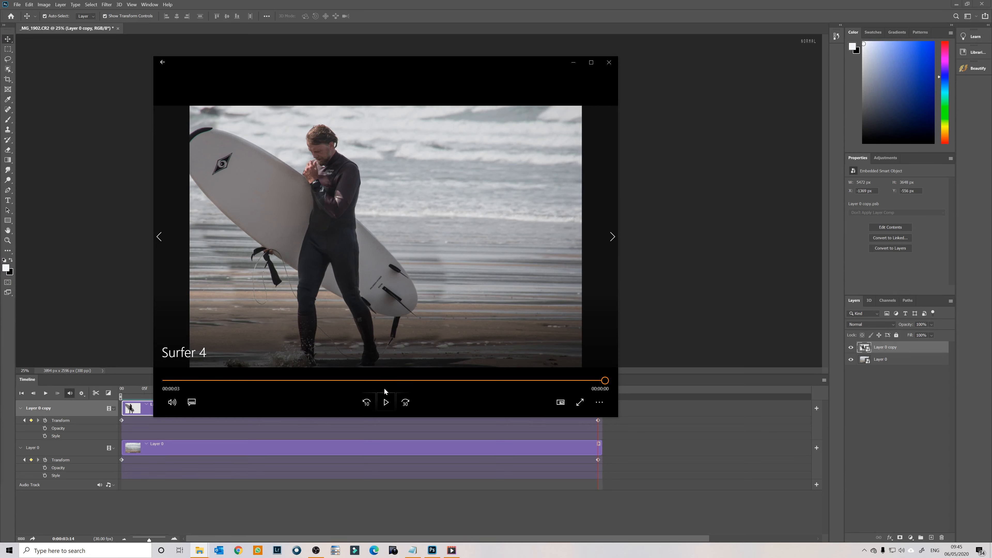
# - Play the rendered Surfer 4 video in the media player to check the parallax effect, and close the player
pyautogui.click(386, 402)
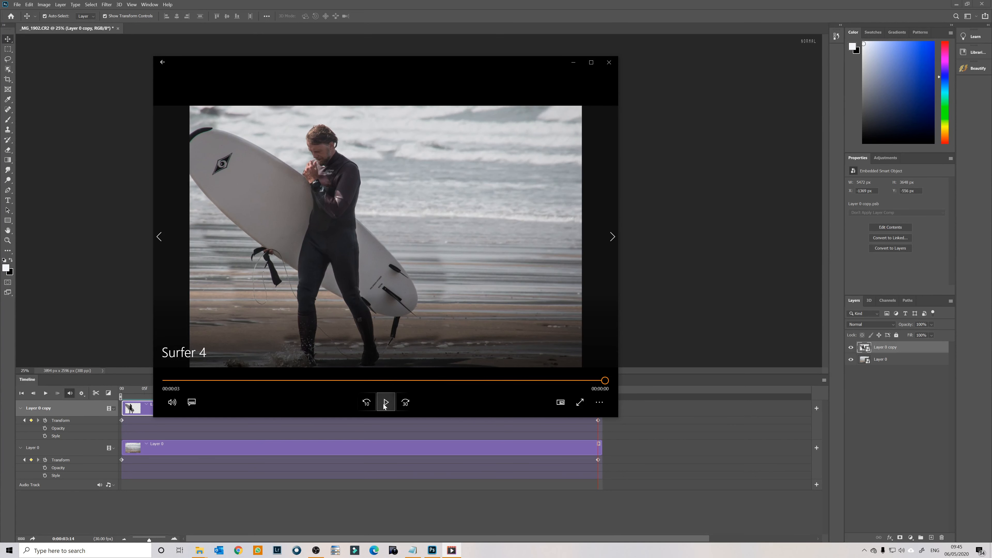
pyautogui.click(385, 402)
pyautogui.click(609, 62)
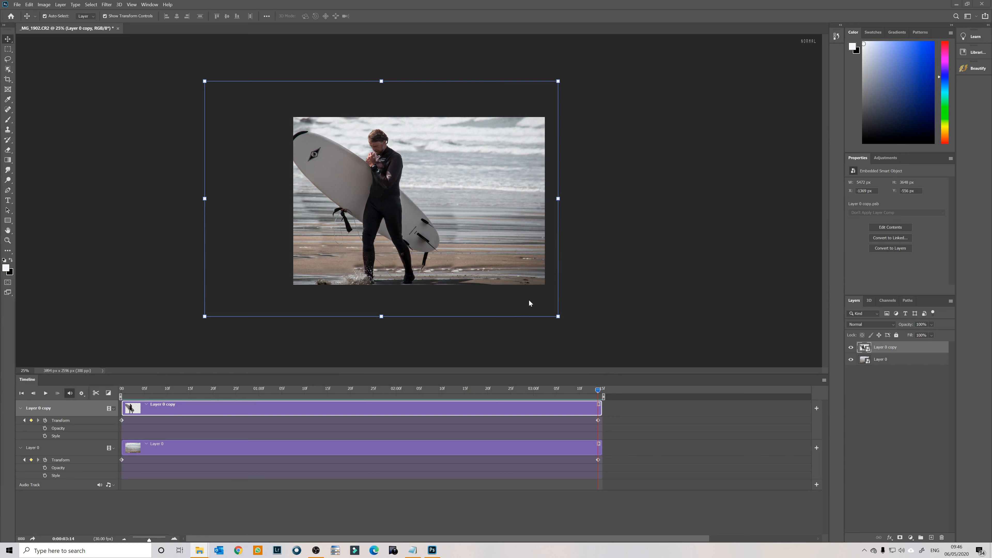